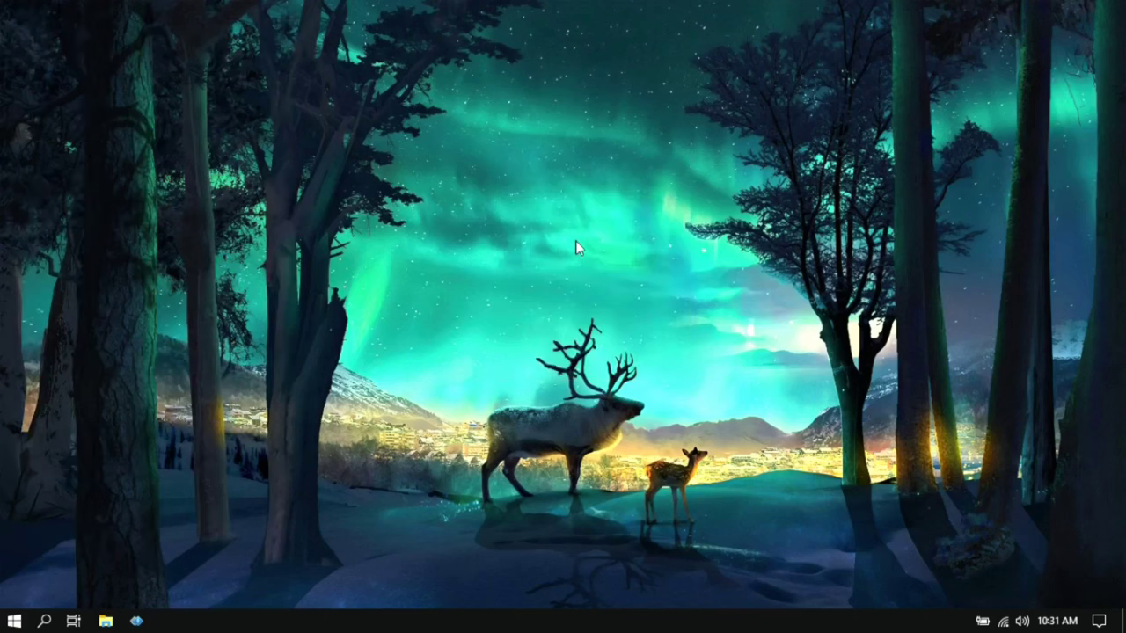
- Refresh the desktop twice, then launch AMD Radeon Software from the desktop context menu
right_click(575, 241)
click(637, 314)
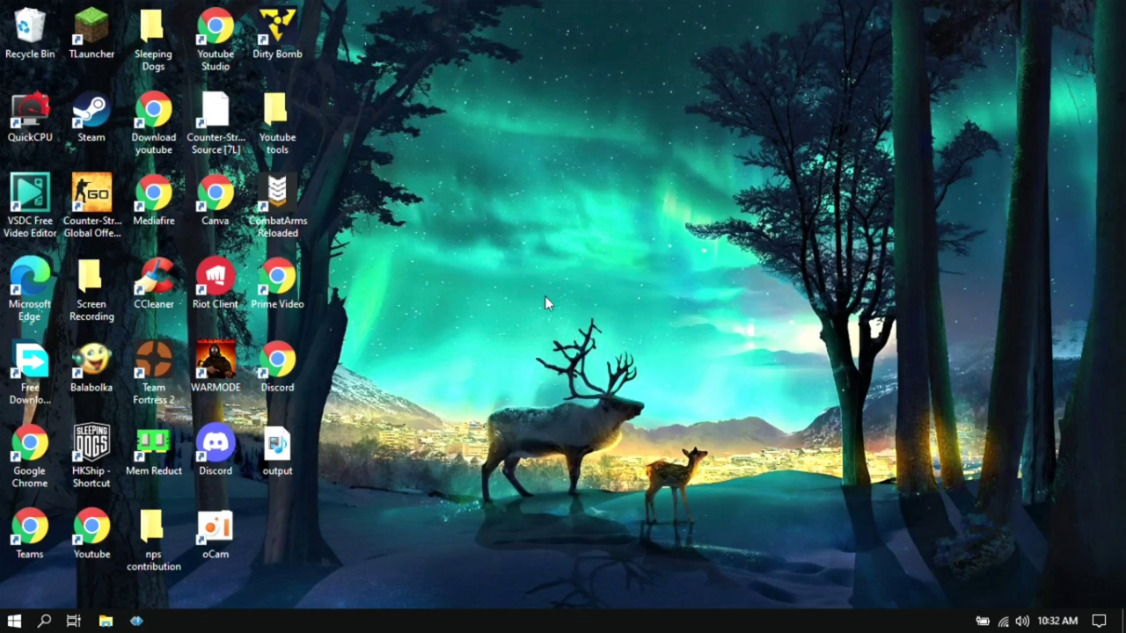
right_click(457, 292)
click(574, 367)
right_click(554, 256)
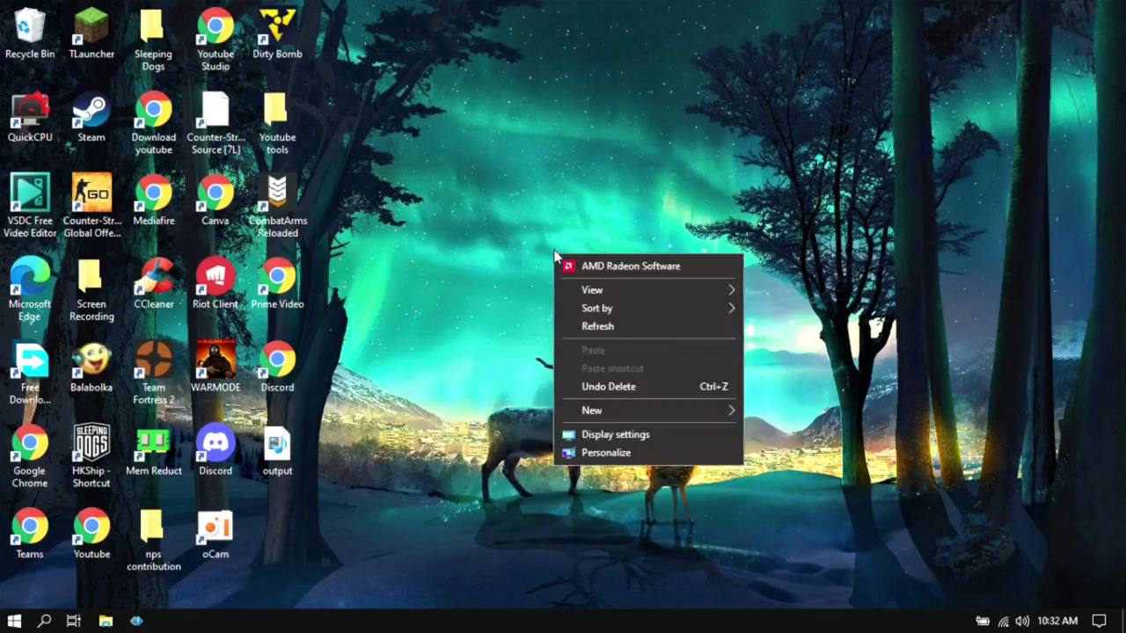
click(675, 269)
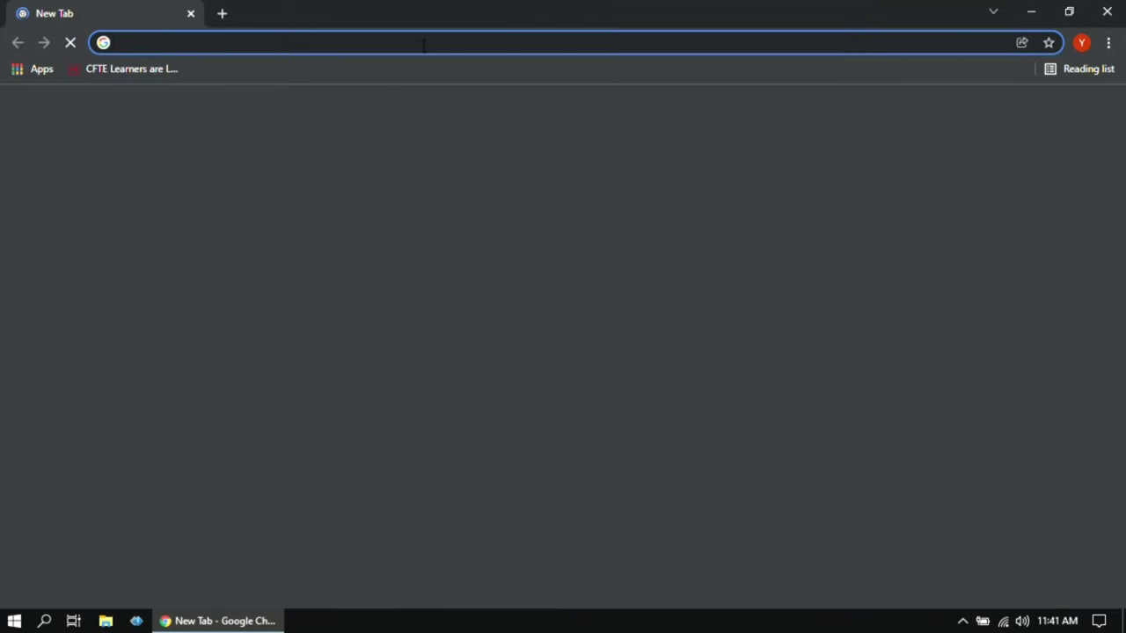
- Search Google for 'AMD drivers' and open AMD's Drivers and Support page
text(AMD dr)
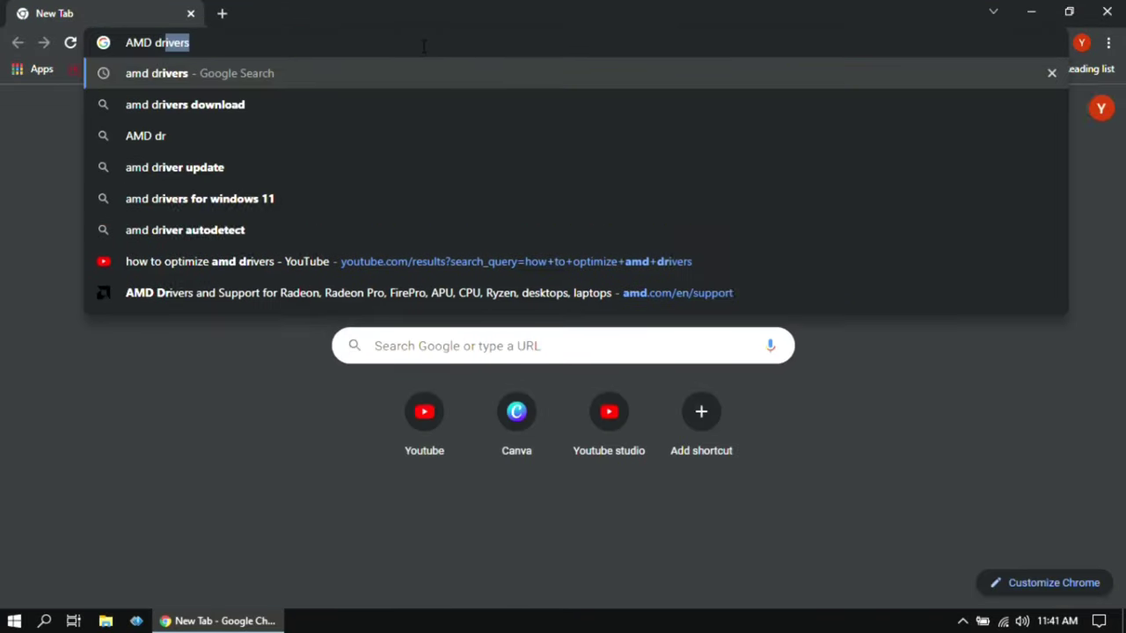
text(ivers)
key(Return)
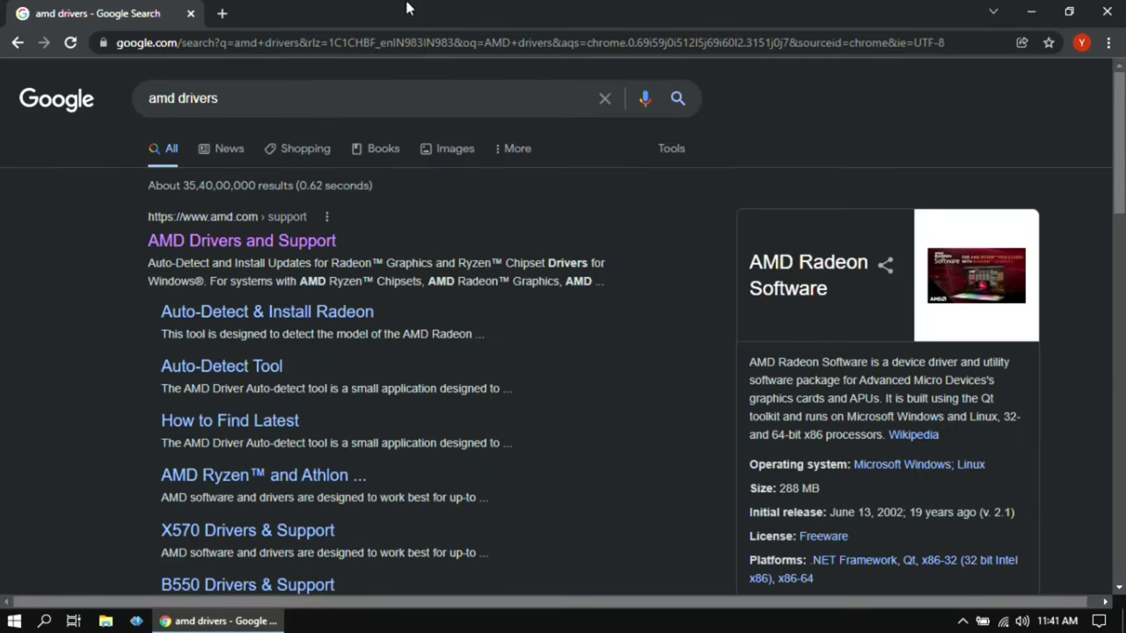
click(236, 243)
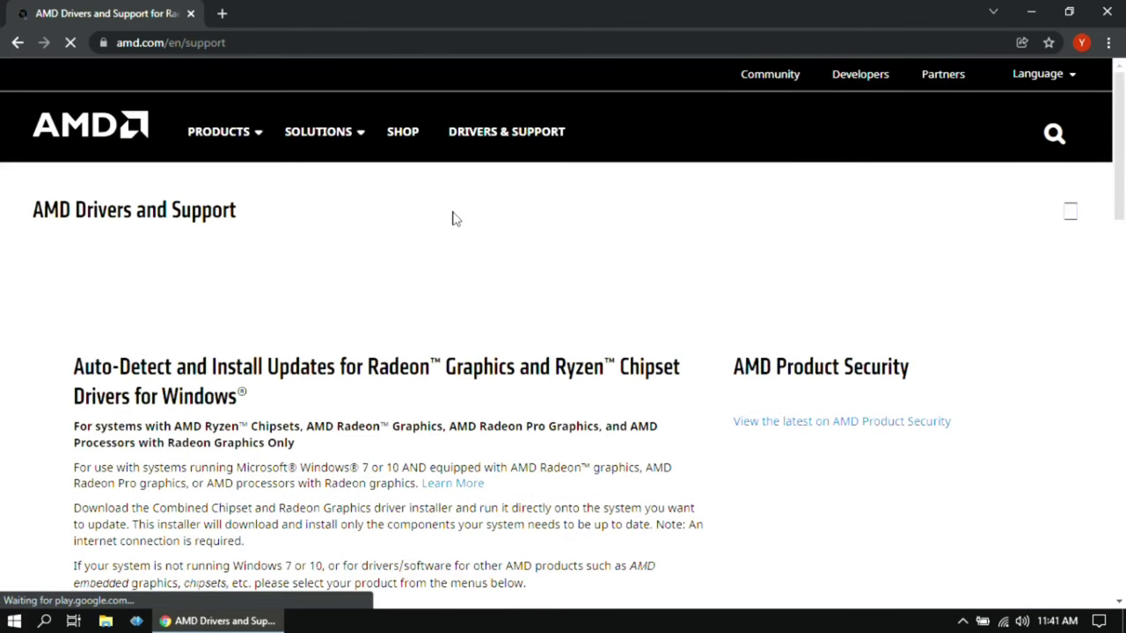
- Download the Radeon Software installer, keeping it despite the harmful-file warning
scroll(462, 220, down, 2)
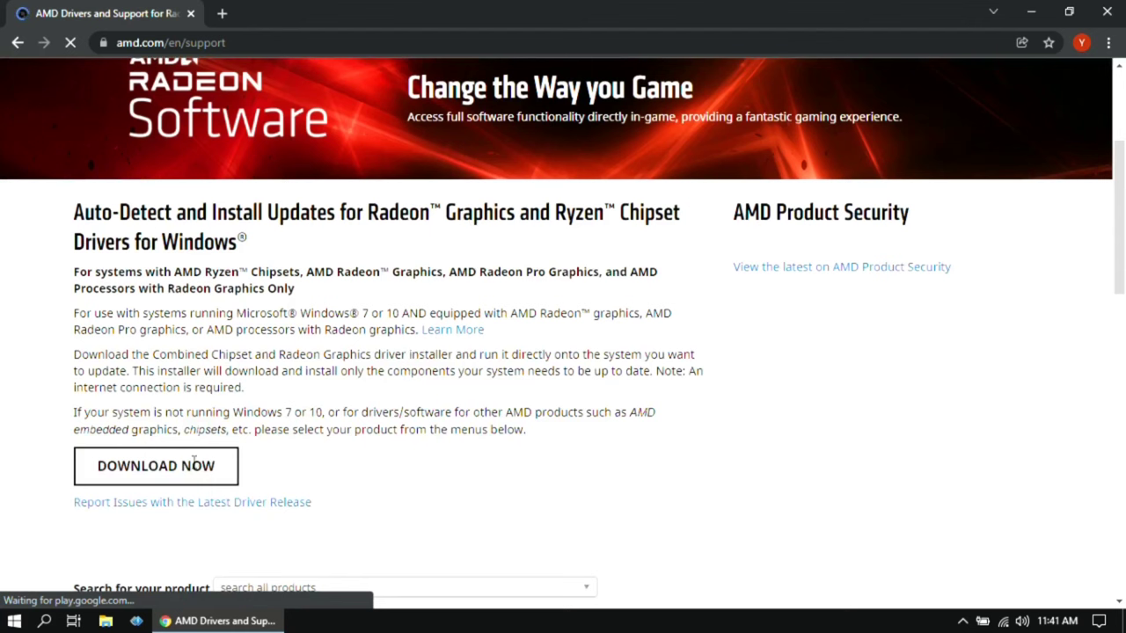
click(166, 480)
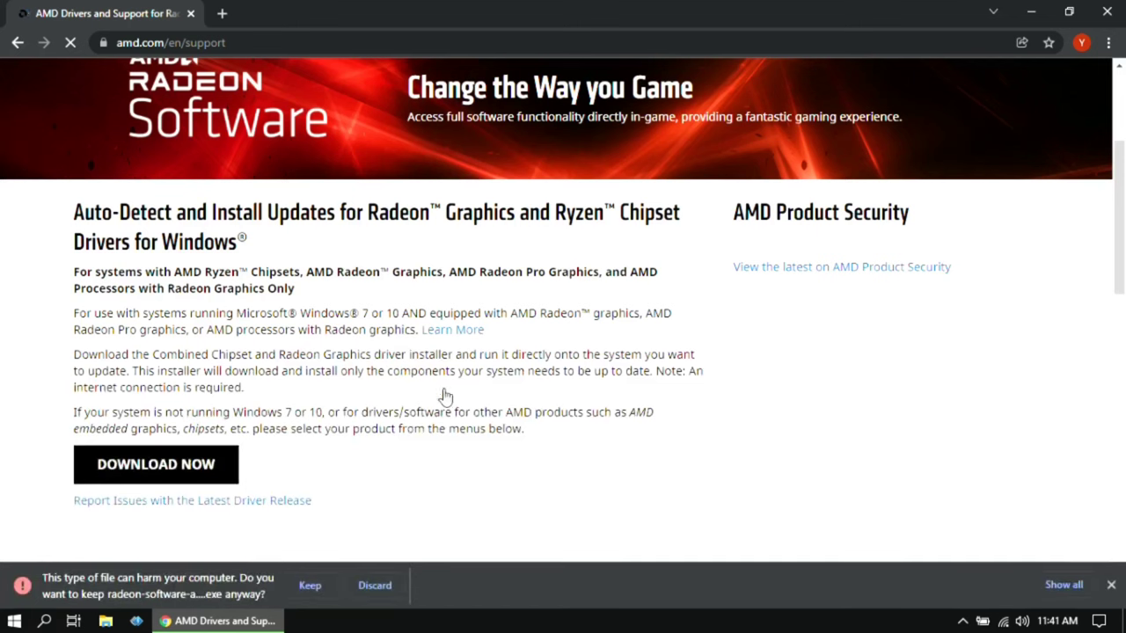
click(310, 584)
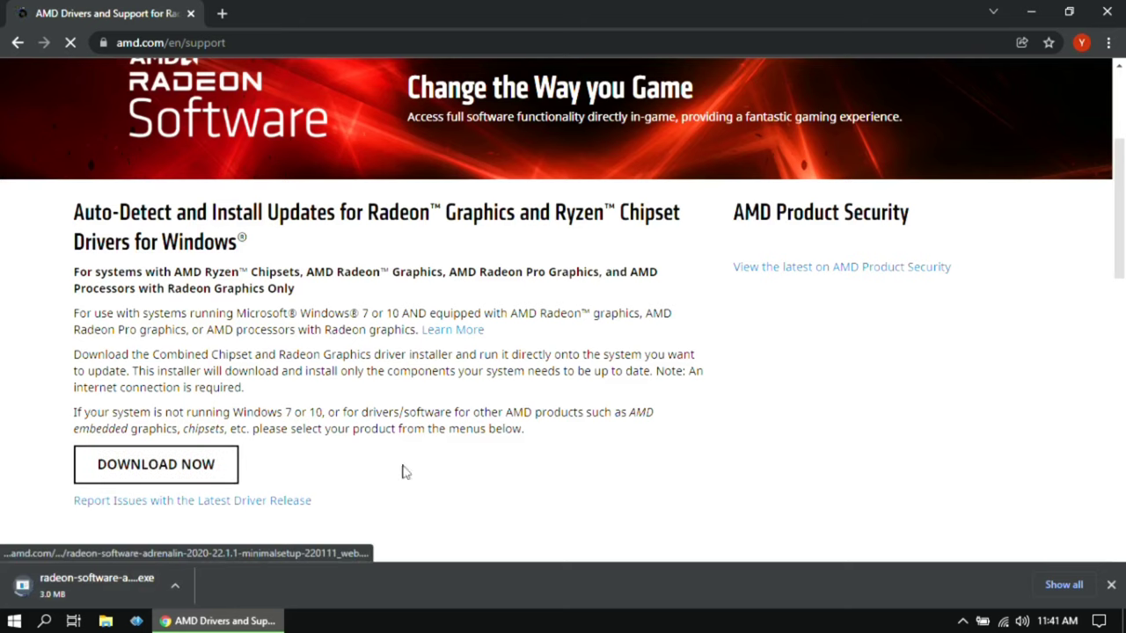
click(179, 590)
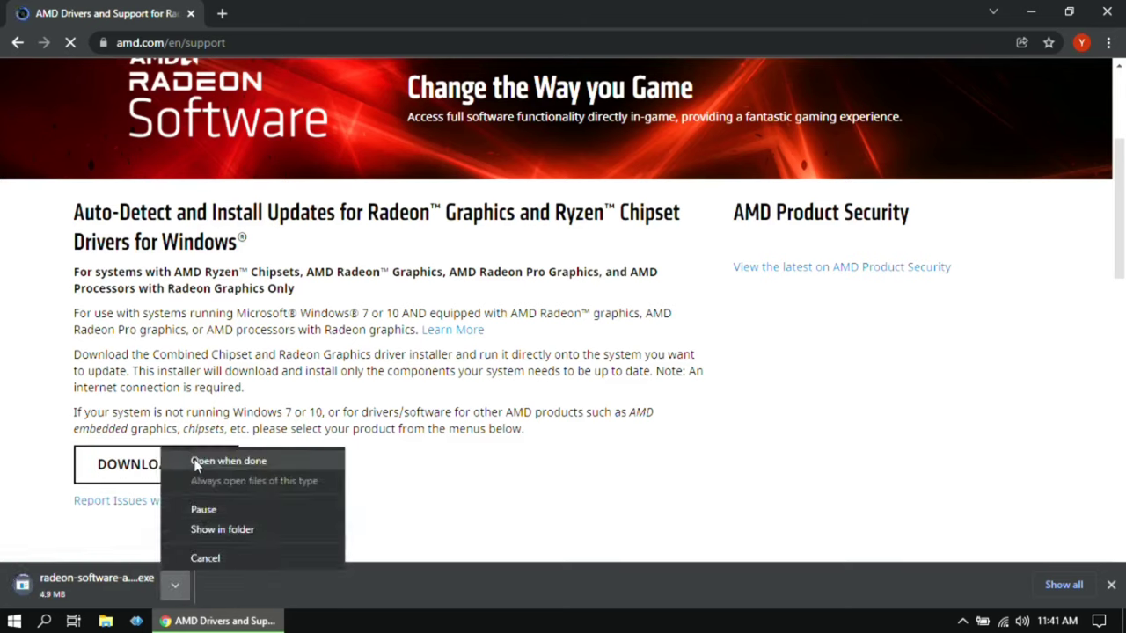
click(307, 572)
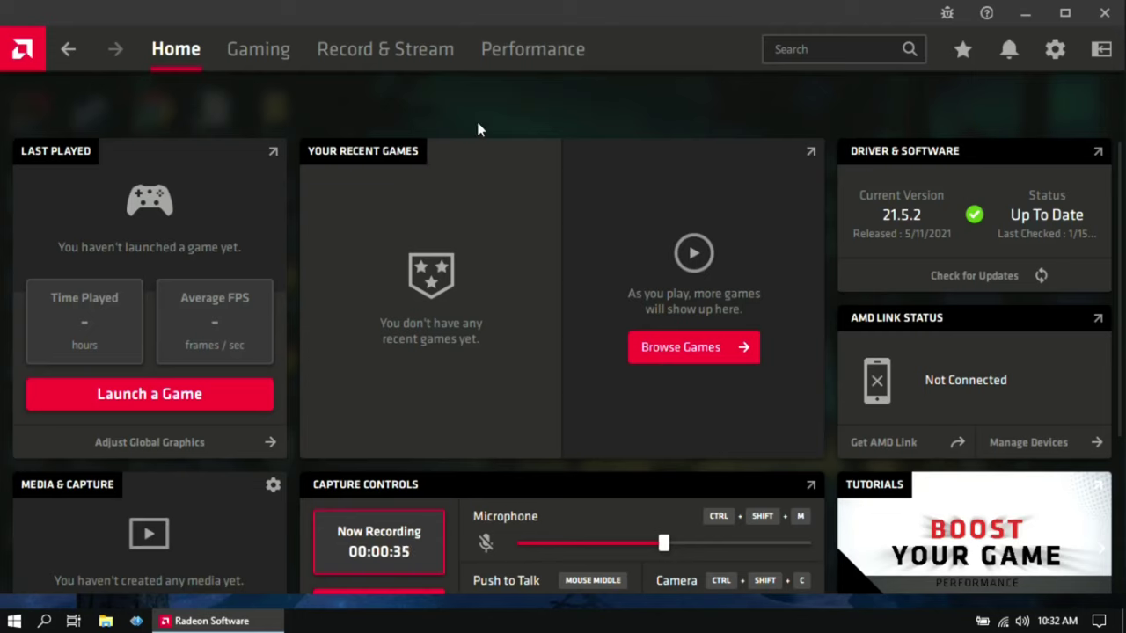
- Check for driver updates on the Radeon Home dashboard, confirming 21.5.2 is current, then go to Gaming
click(951, 276)
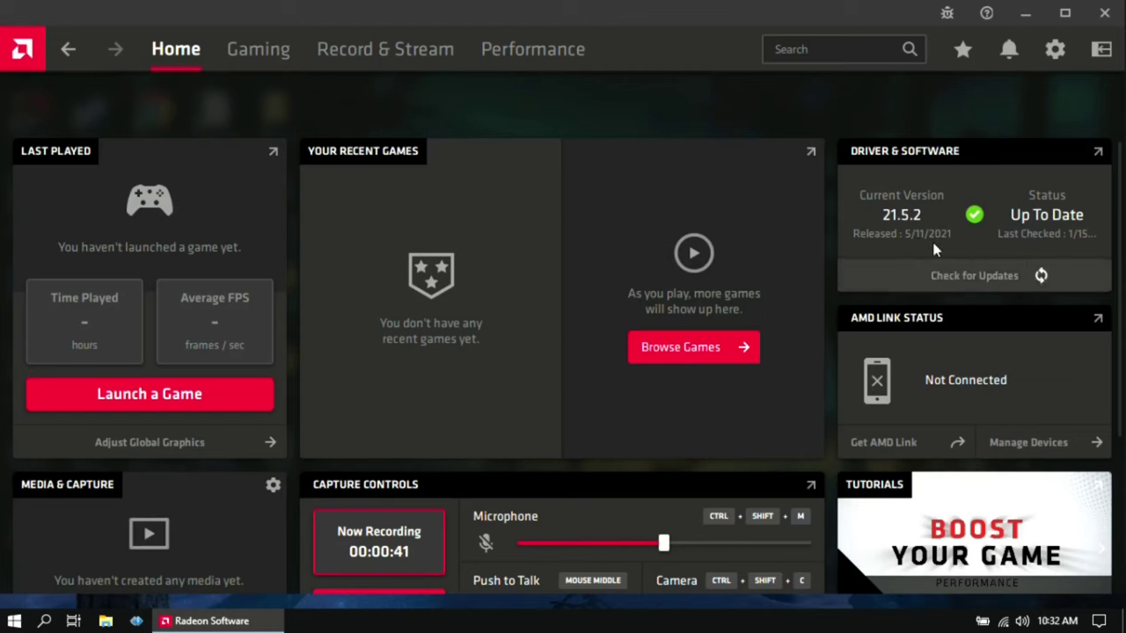
scroll(299, 327, down, 2)
scroll(299, 323, down, 1)
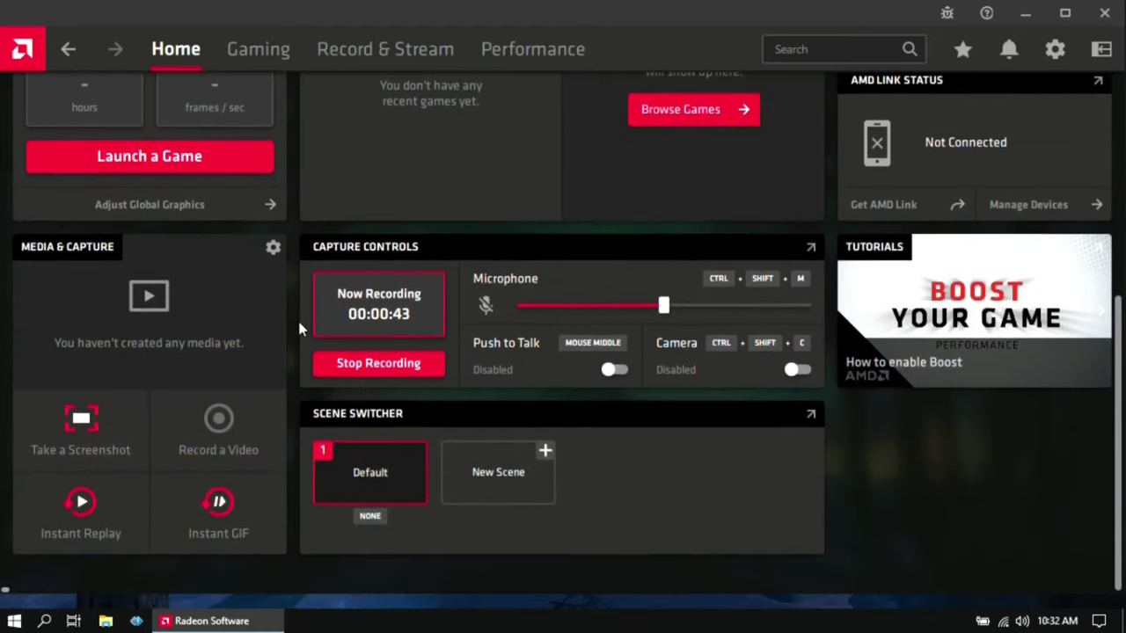
scroll(299, 323, up, 3)
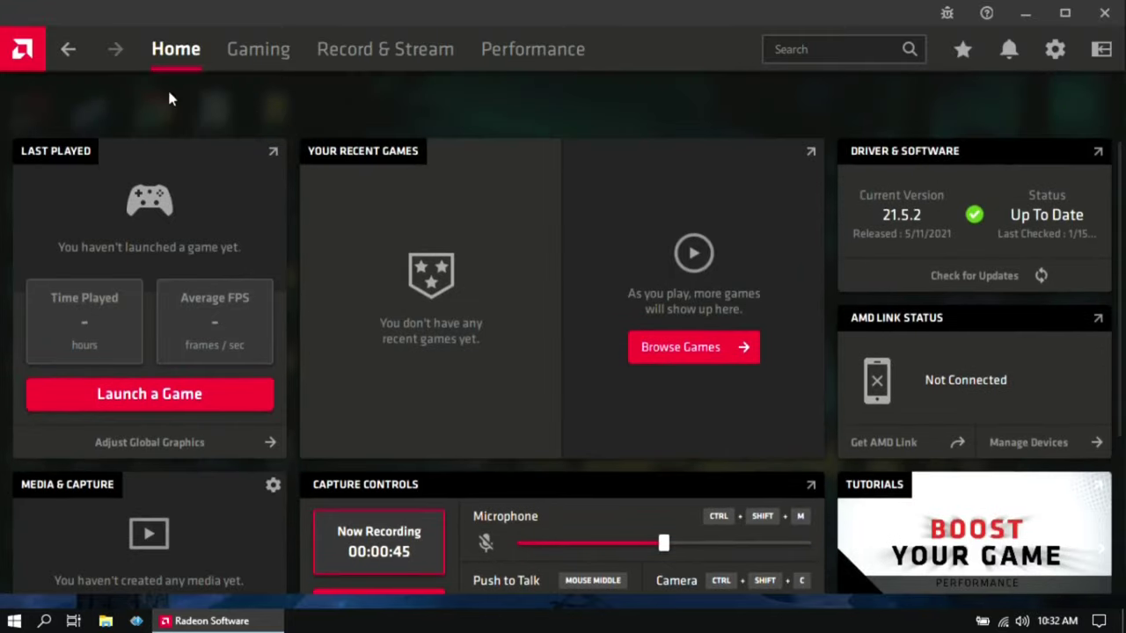
click(261, 44)
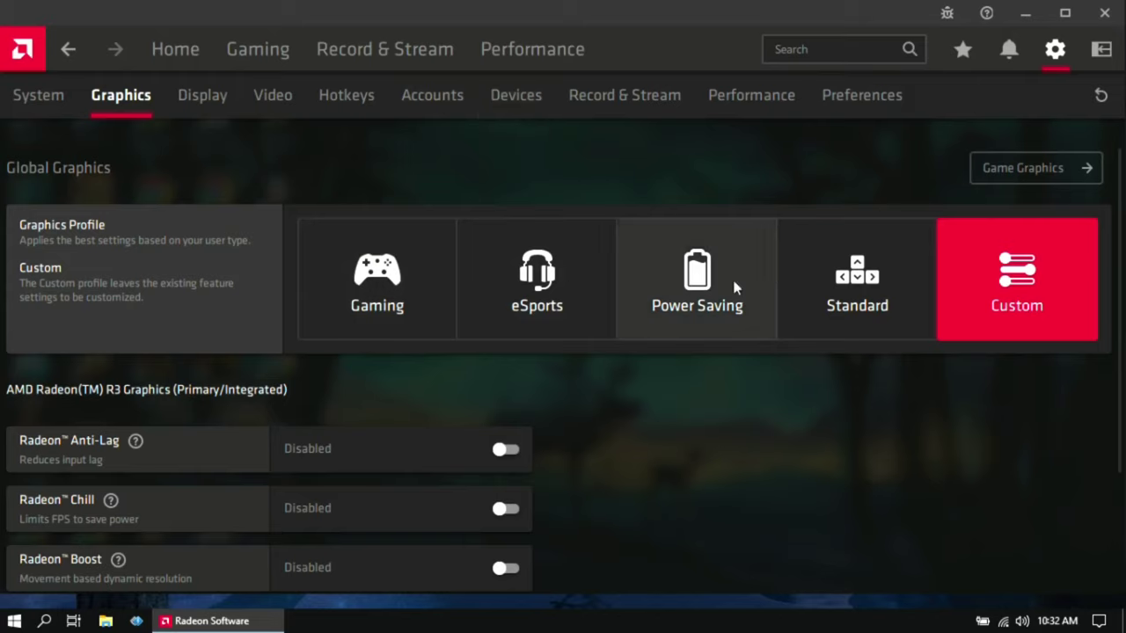
- Apply the eSports global graphics profile, turning Radeon Anti-Lag on, and review the settings below
click(535, 279)
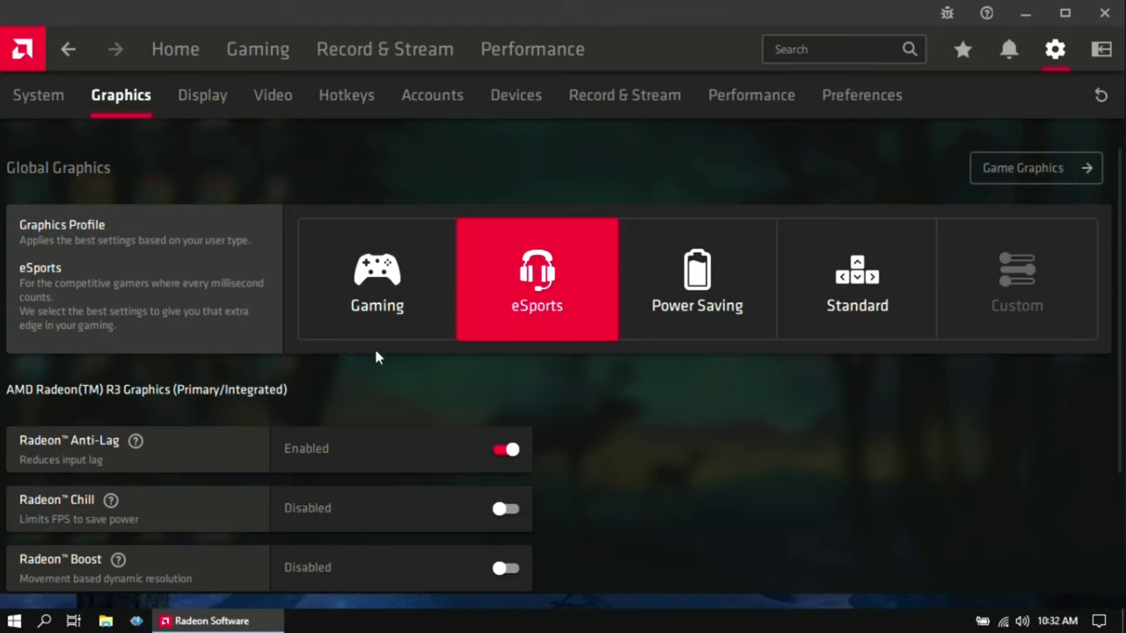
scroll(414, 330, down, 2)
scroll(413, 290, down, 1)
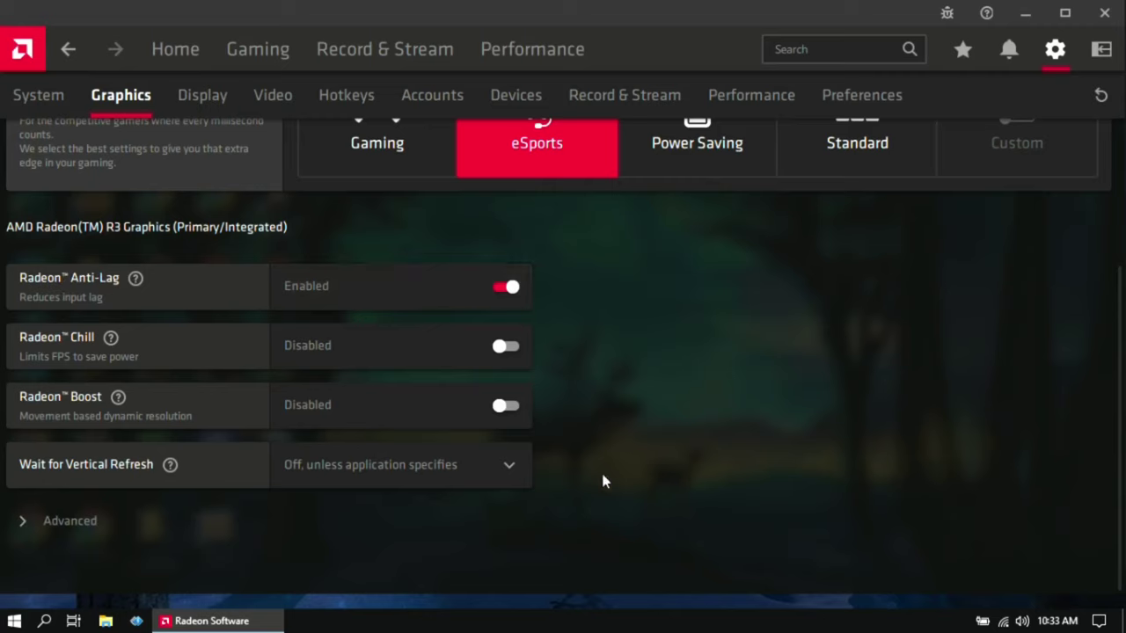
- Expand Advanced settings and set Wait for Vertical Refresh to Always off
click(29, 519)
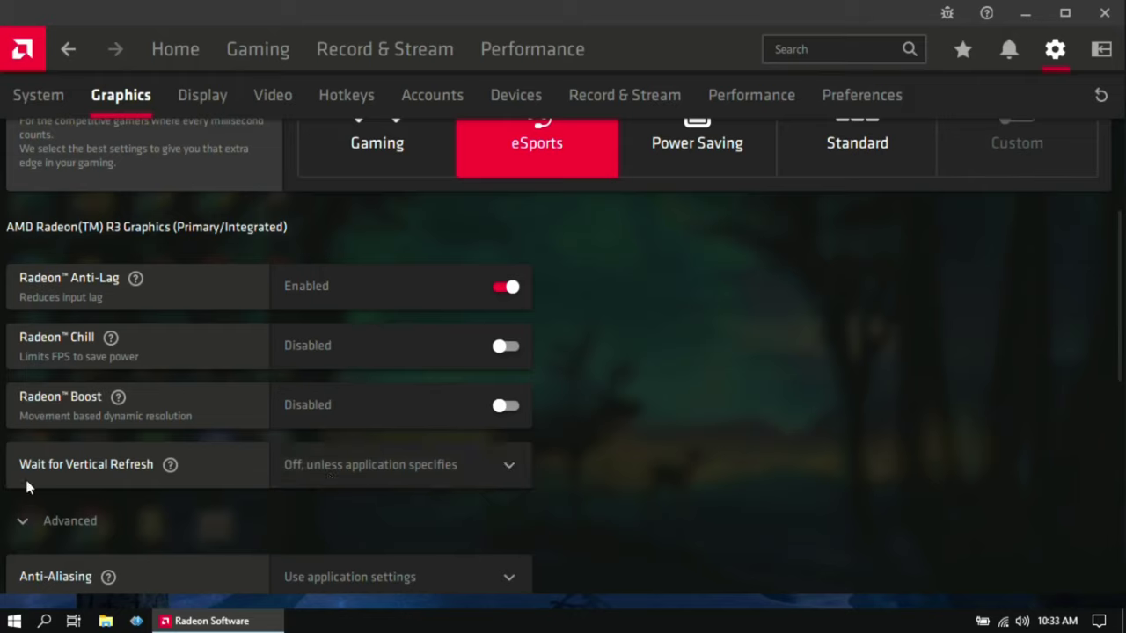
click(384, 476)
click(380, 466)
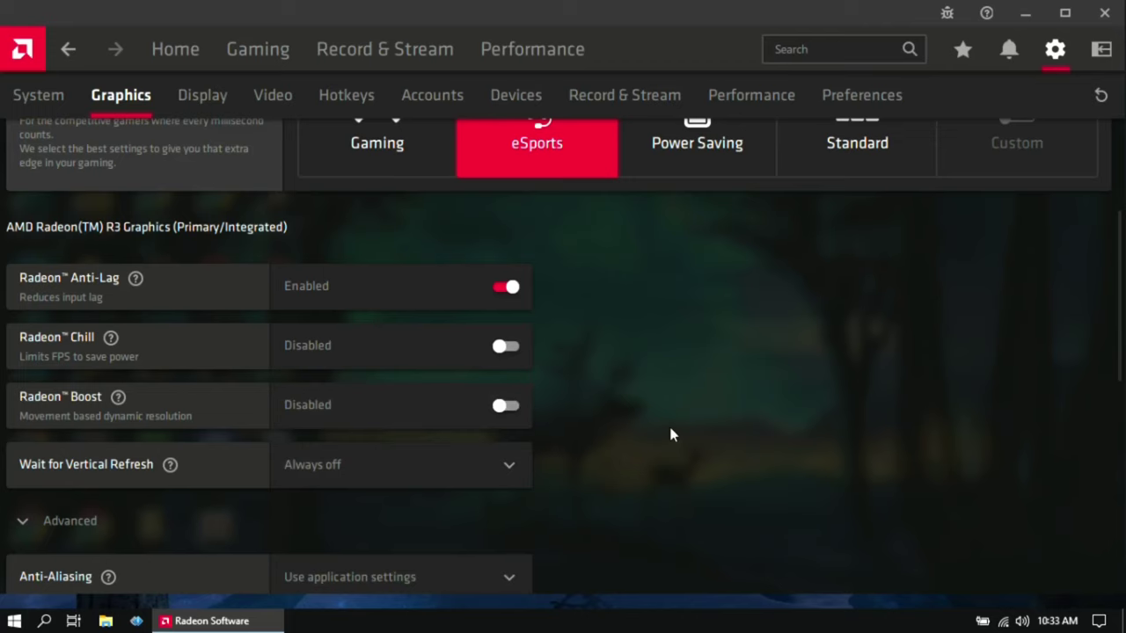
- Leave the Anti-Aliasing mode on Use application settings
scroll(667, 433, down, 1)
scroll(598, 405, down, 1)
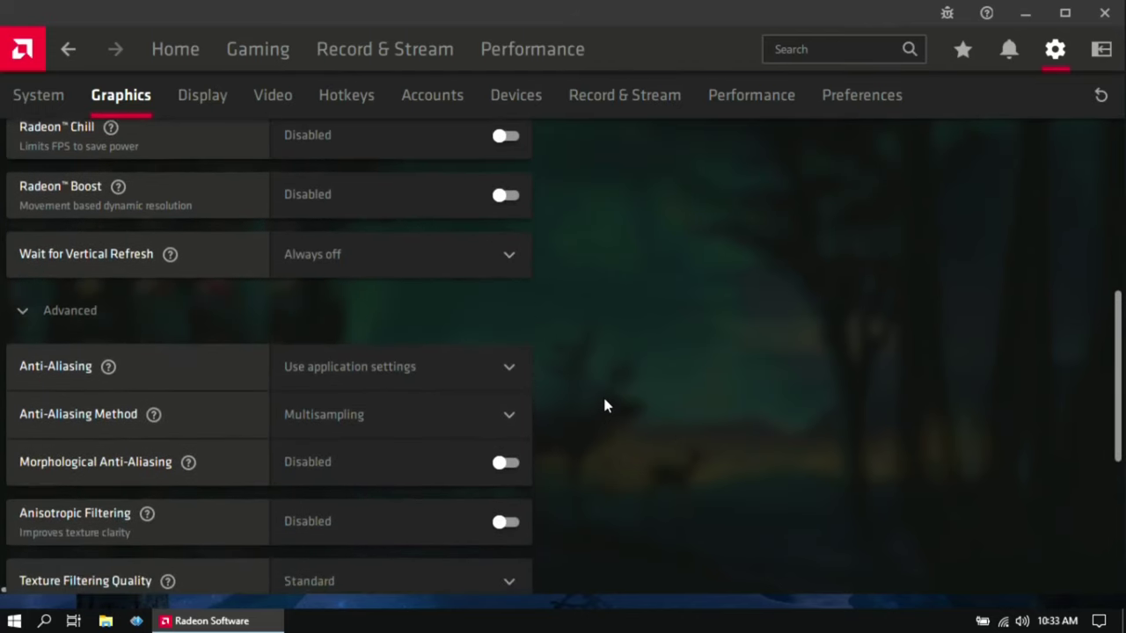
scroll(570, 421, down, 1)
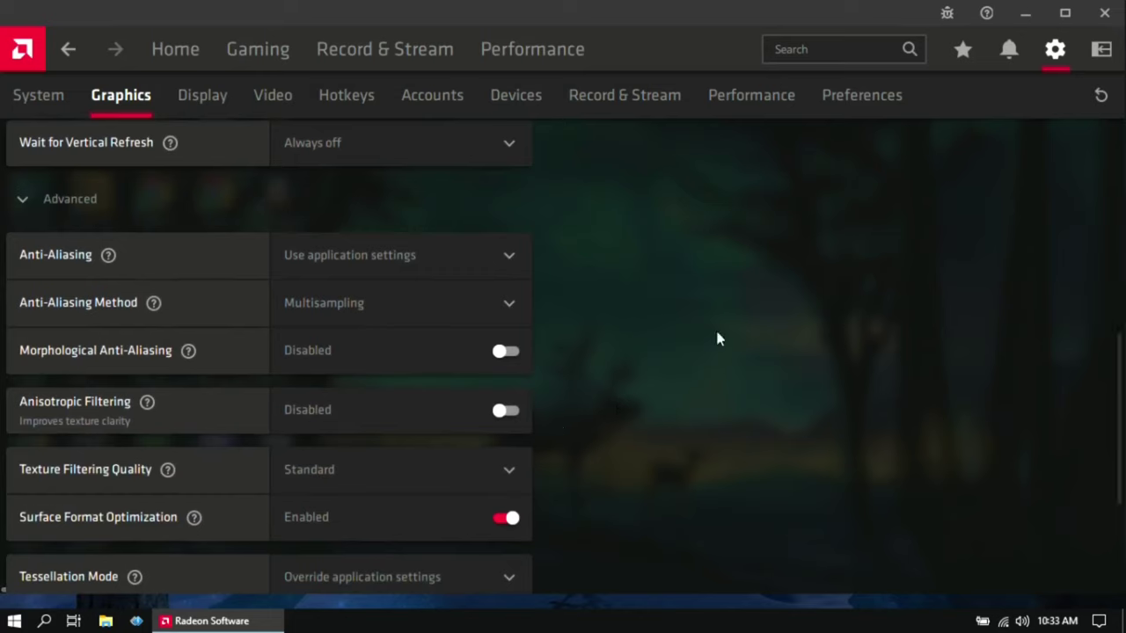
click(464, 256)
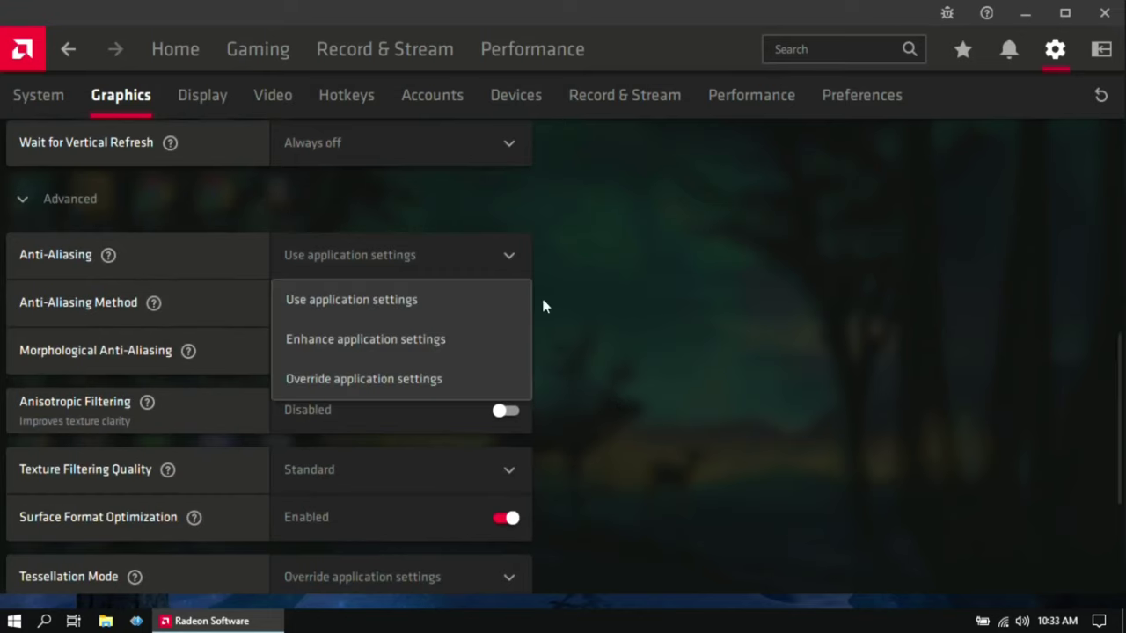
click(457, 300)
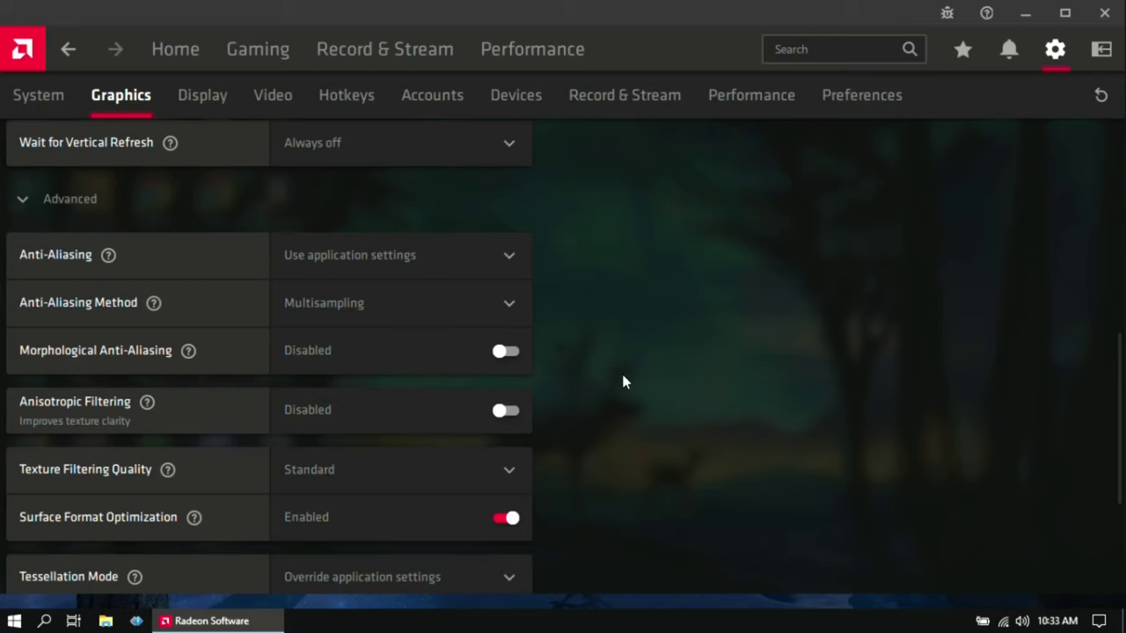
- Set Texture Filtering Quality to Performance and toggle Surface Format Optimization off and back on
scroll(623, 382, down, 2)
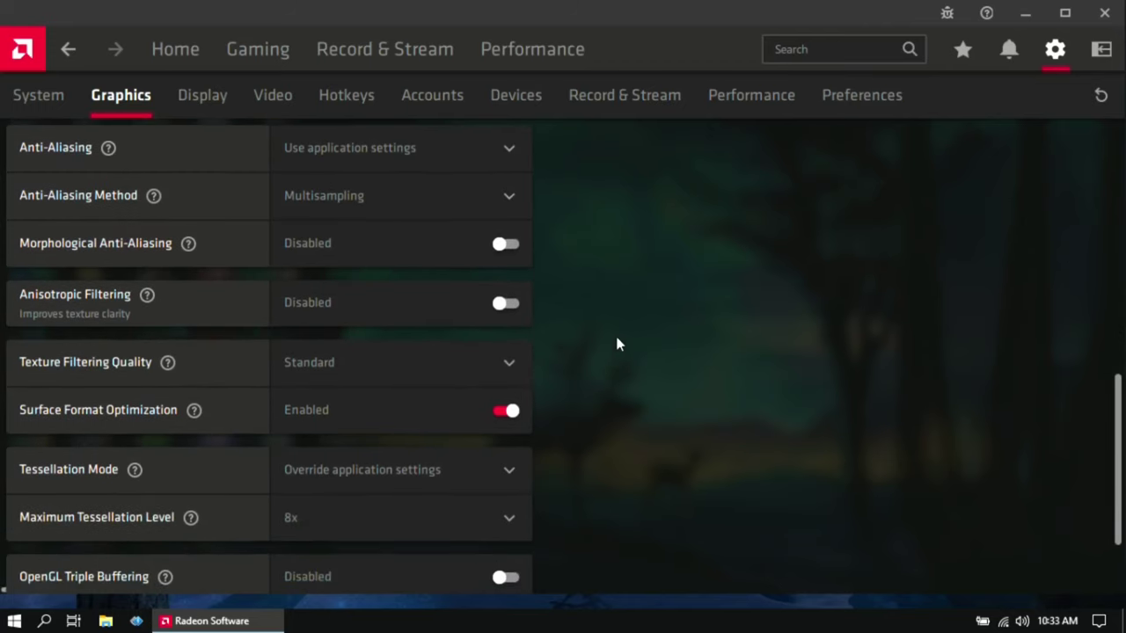
click(486, 353)
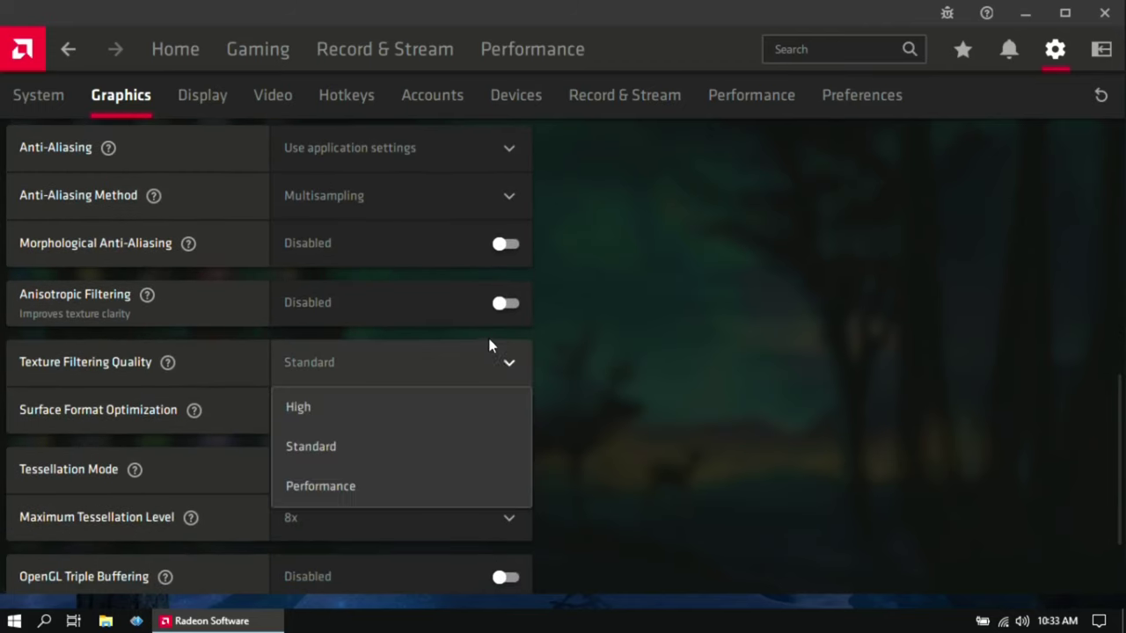
click(423, 489)
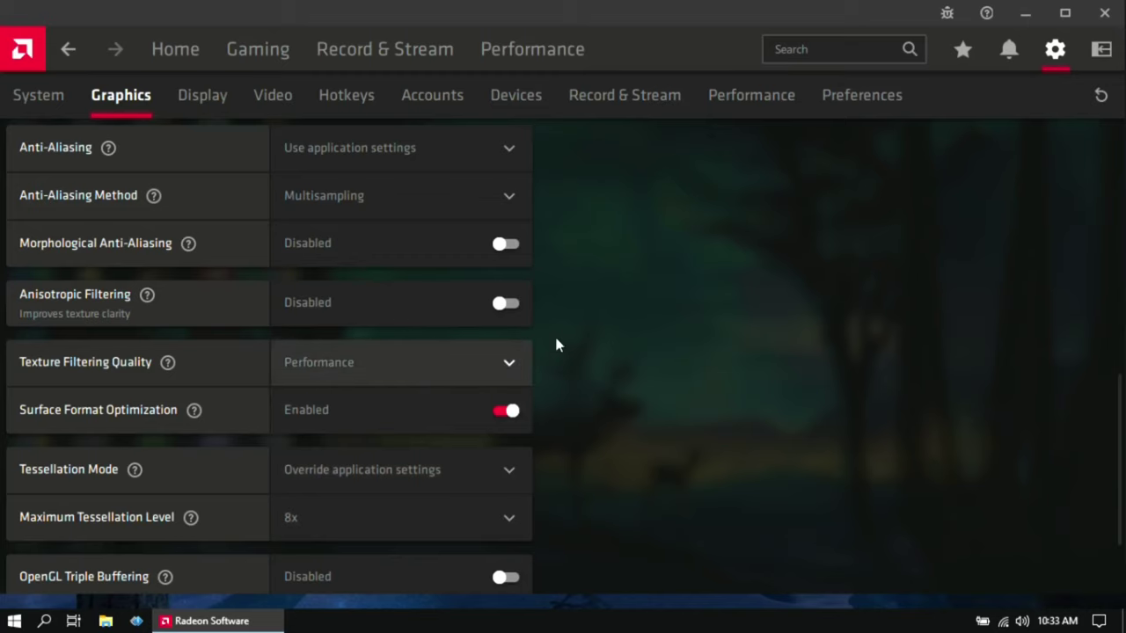
scroll(633, 360, down, 2)
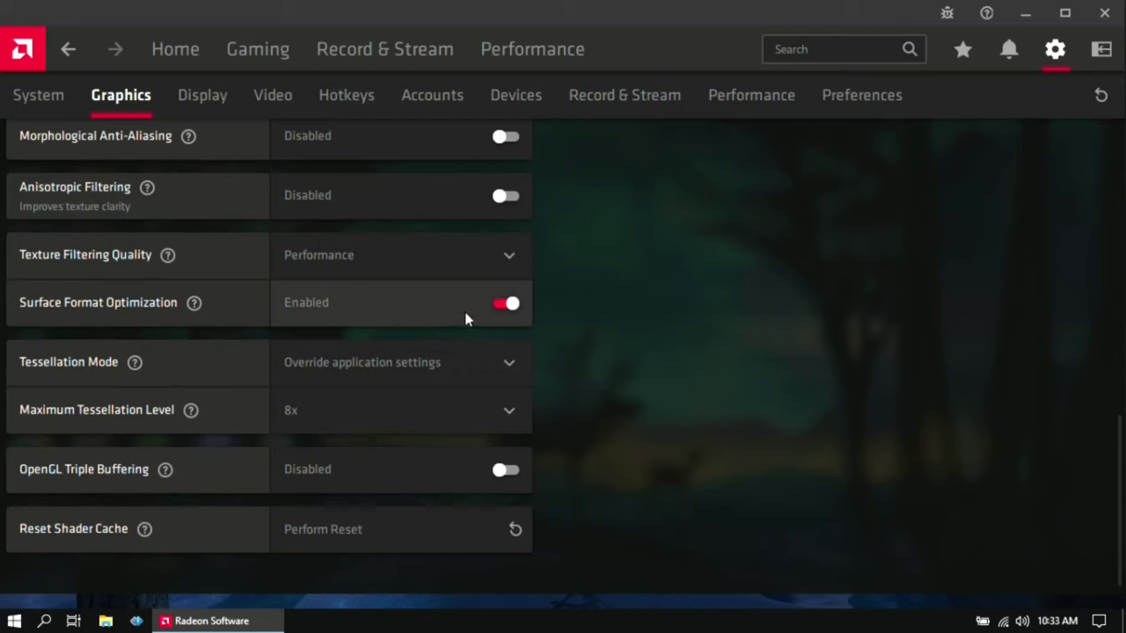
click(508, 304)
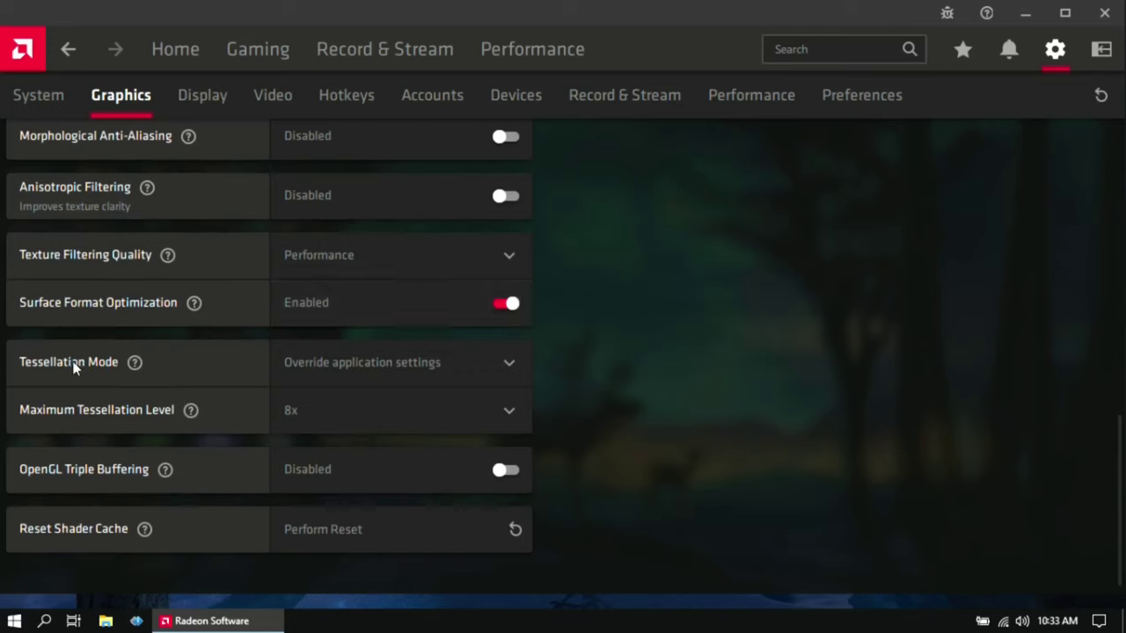
- Keep Tessellation Mode on Override application settings and set Maximum Tessellation Level to Off
click(326, 366)
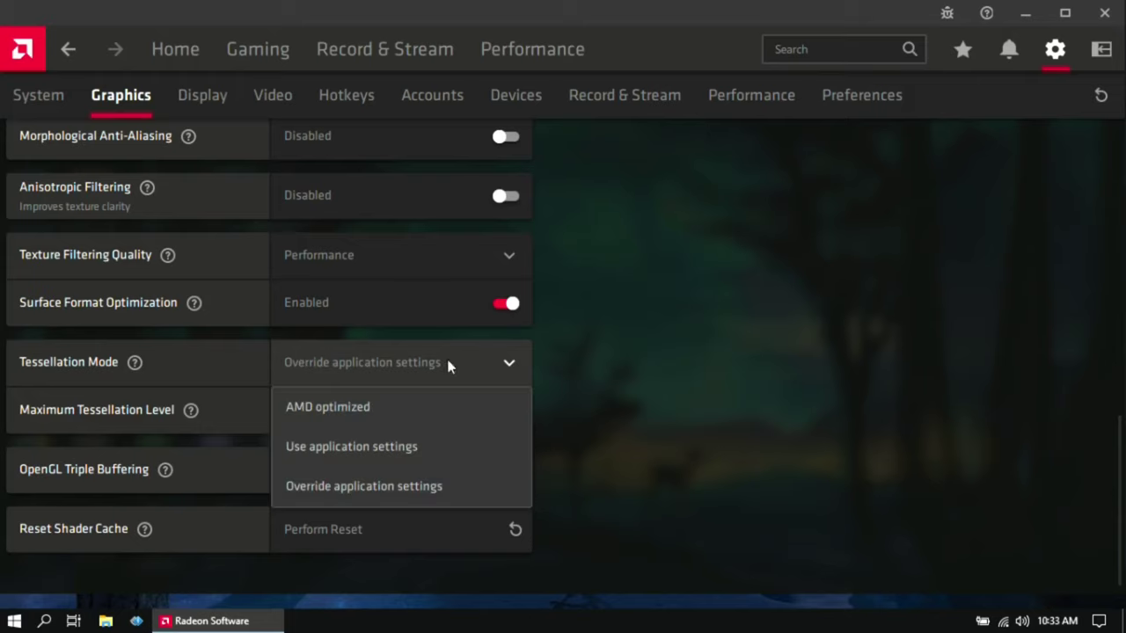
click(448, 482)
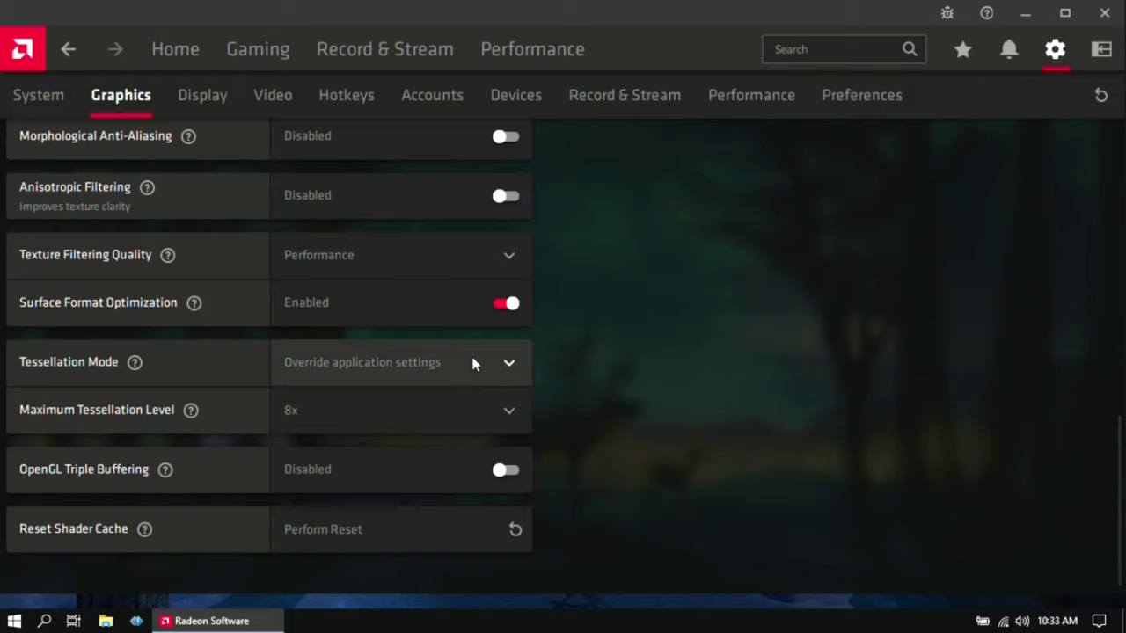
click(428, 419)
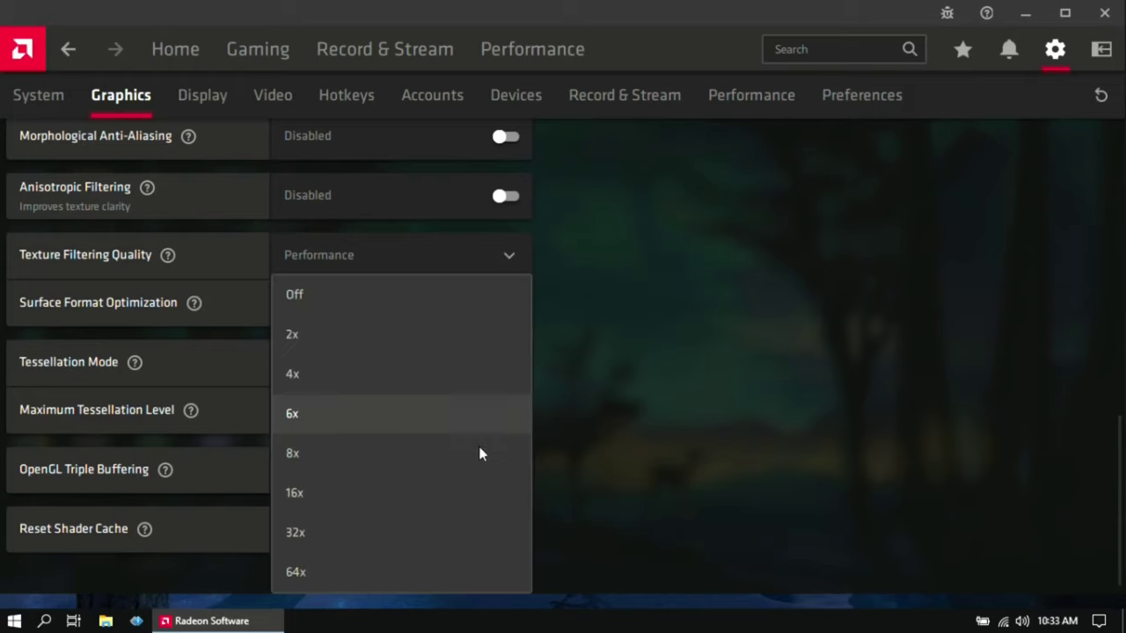
click(367, 296)
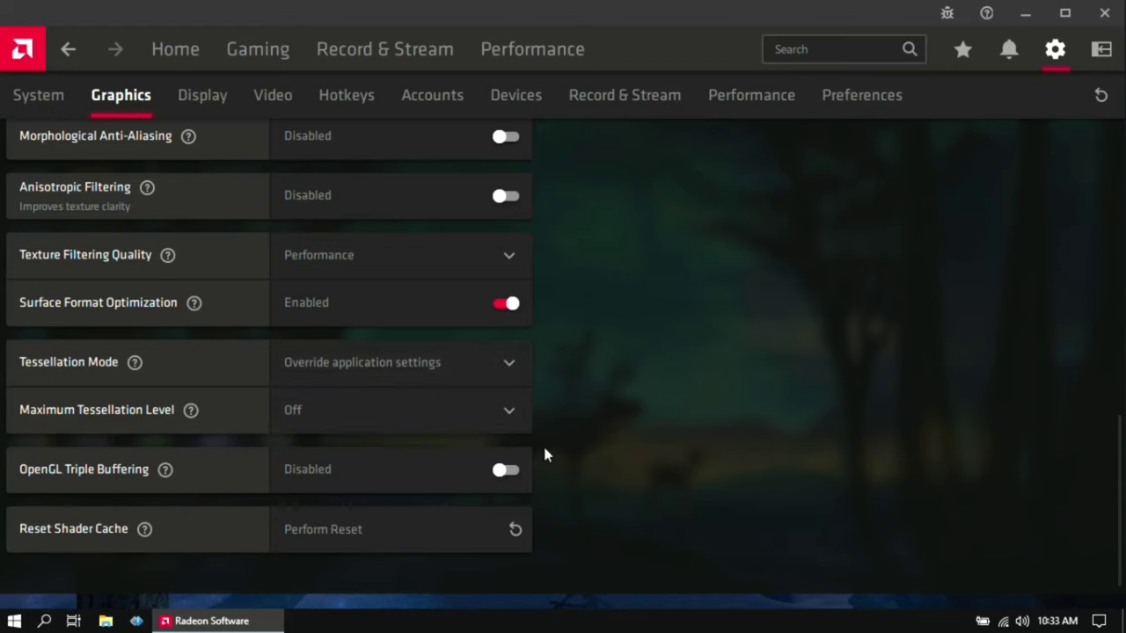
scroll(639, 412, down, 1)
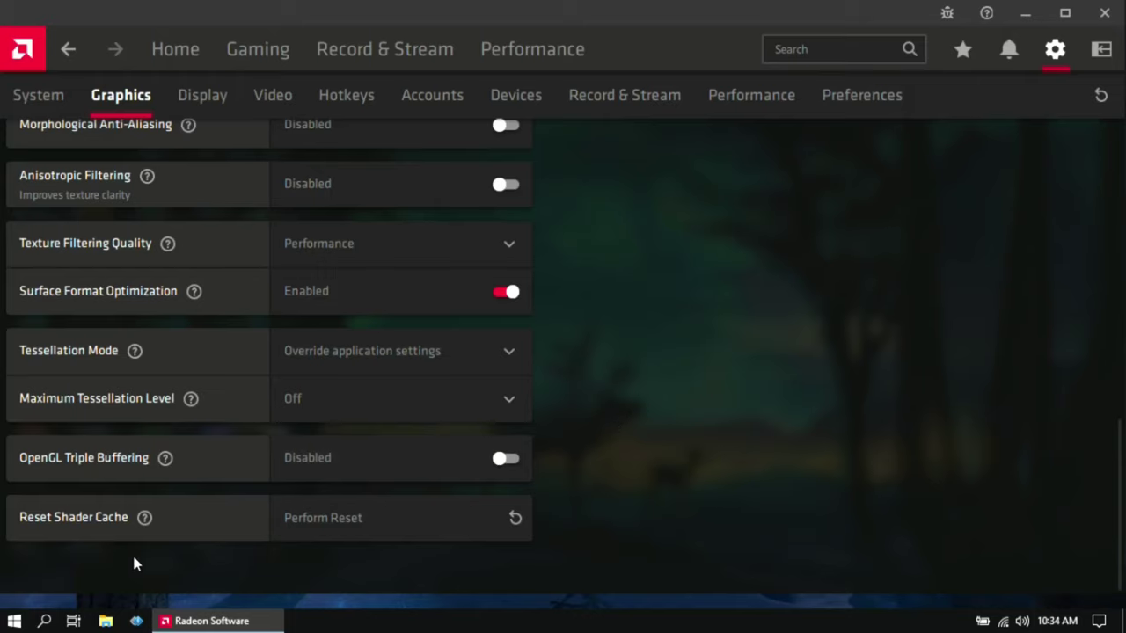
- Perform the Reset Shader Cache action and confirm it with OK
click(404, 515)
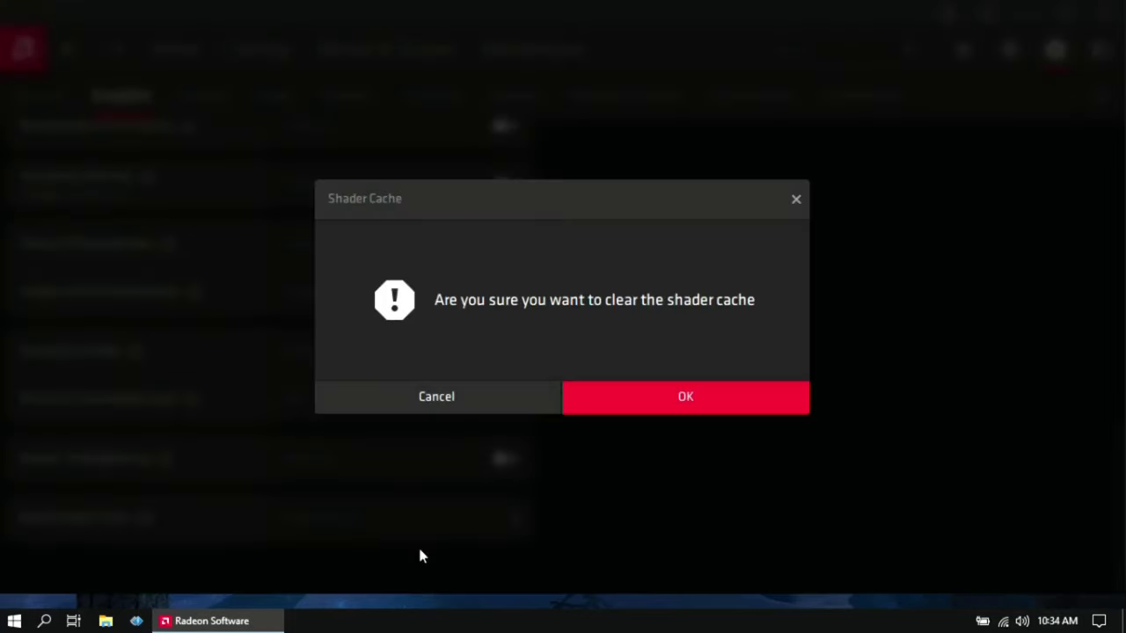
click(687, 410)
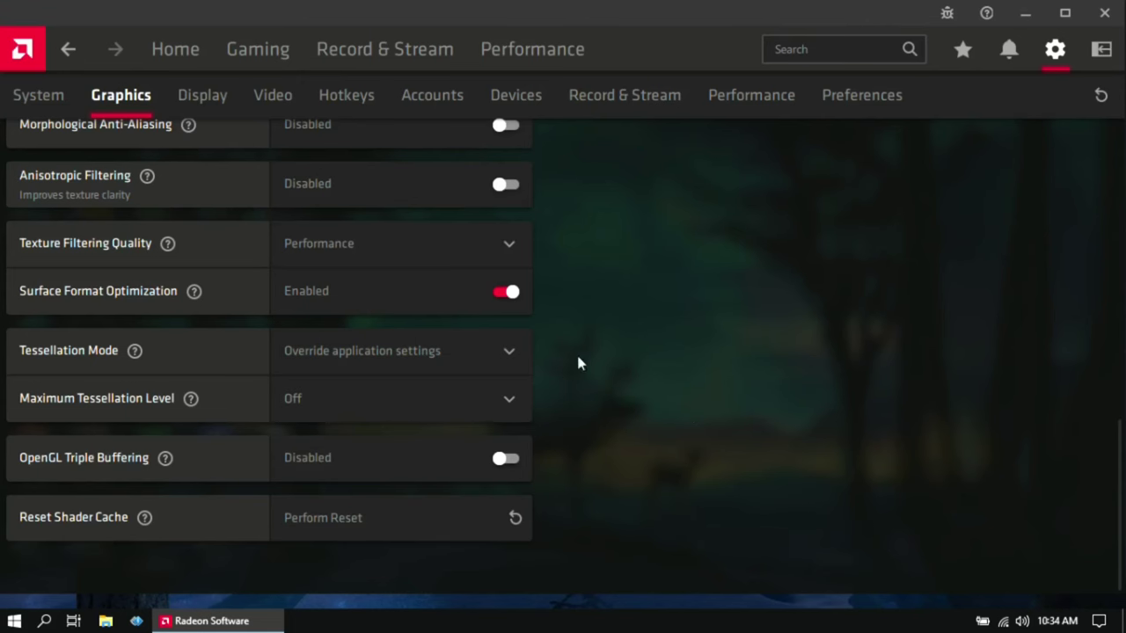
- Close Radeon Software and refresh the desktop twice
click(1104, 14)
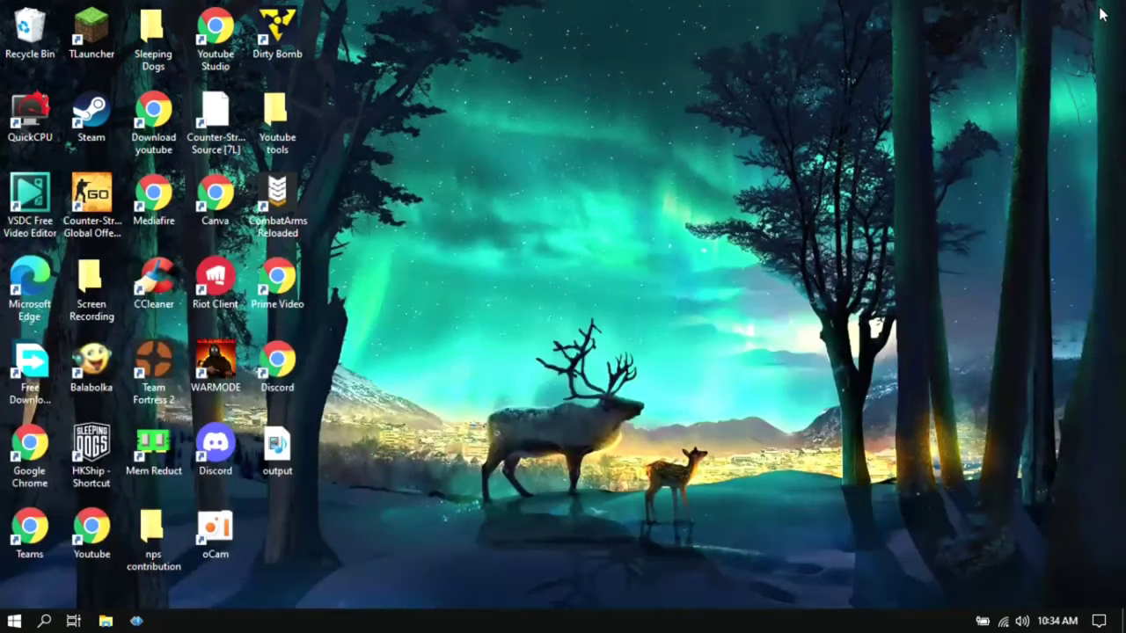
right_click(772, 173)
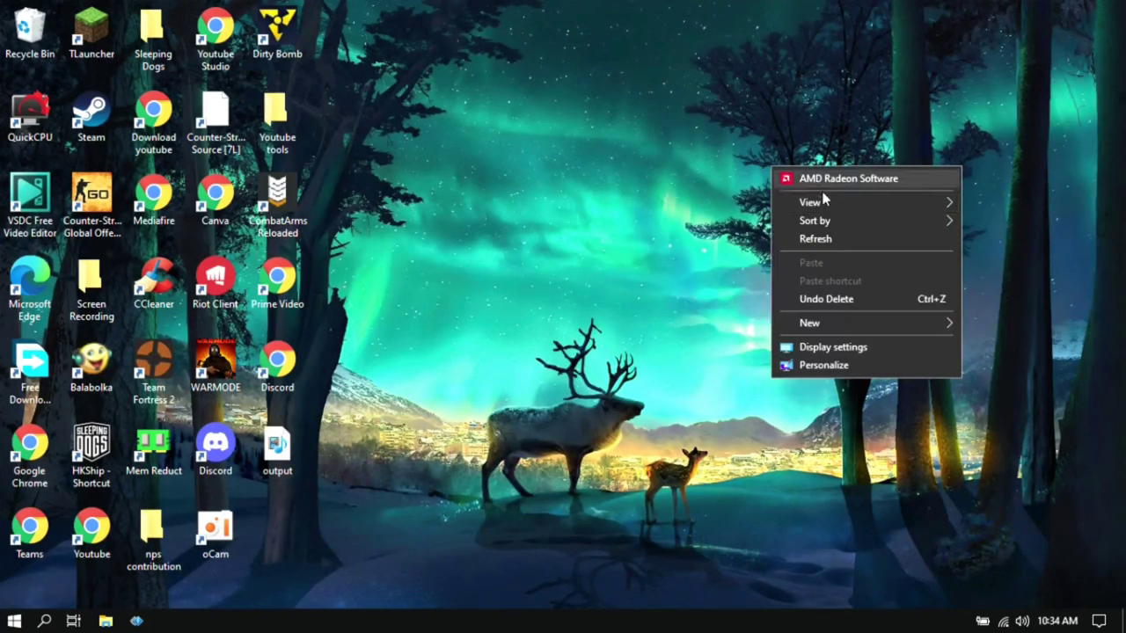
click(827, 237)
right_click(833, 249)
click(863, 321)
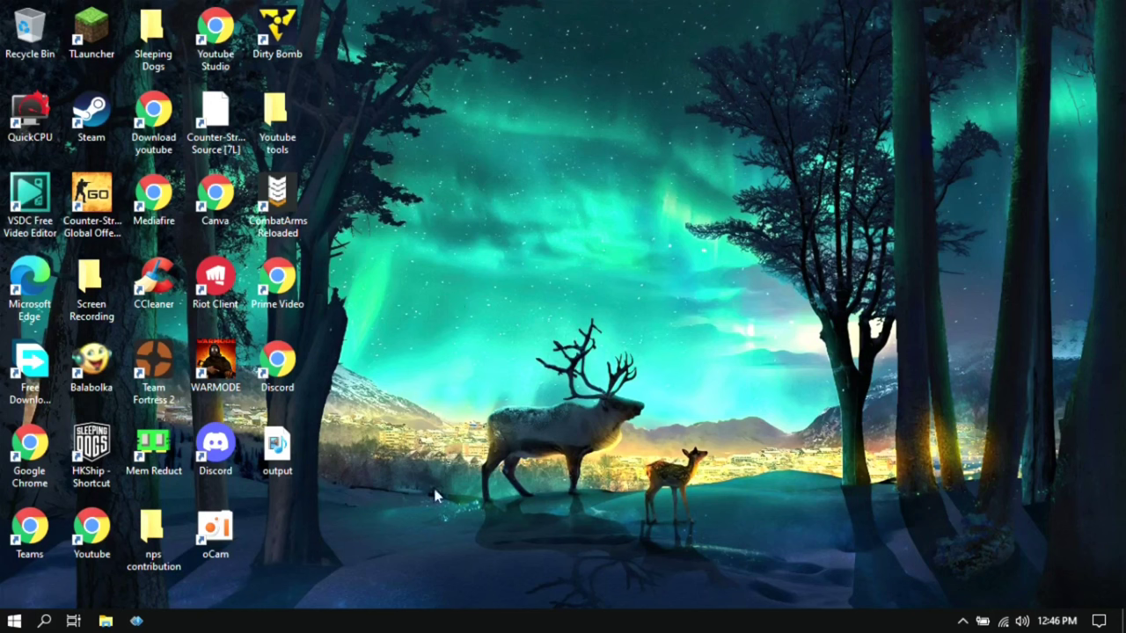
- Turn Game Mode off in Windows Settings under Gaming
click(14, 621)
mouse_move(19, 510)
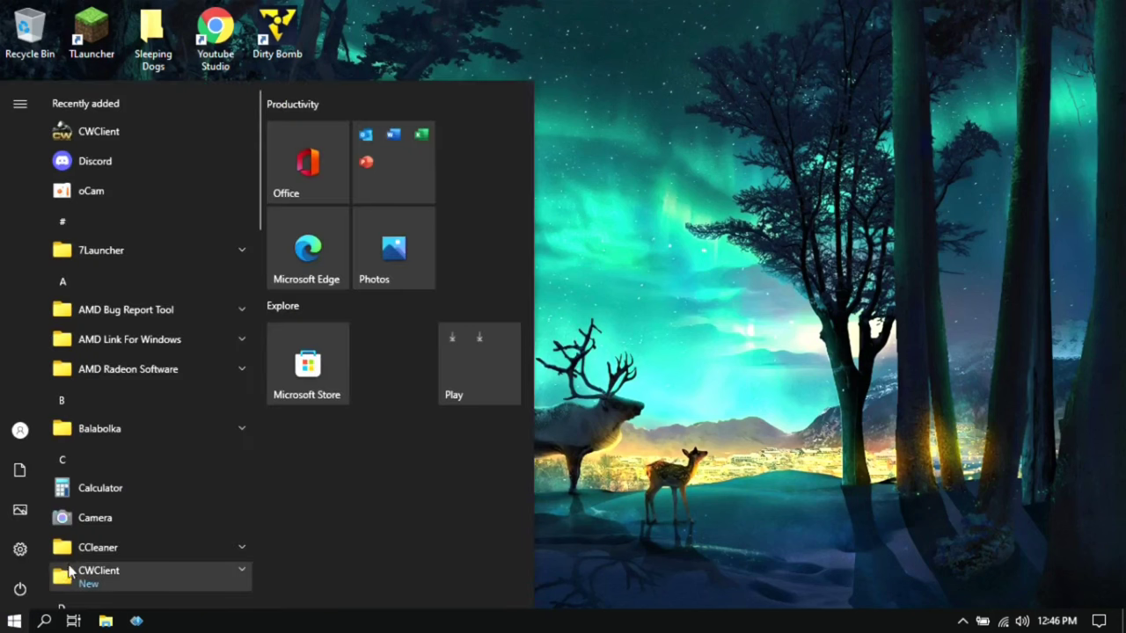
key(super+i)
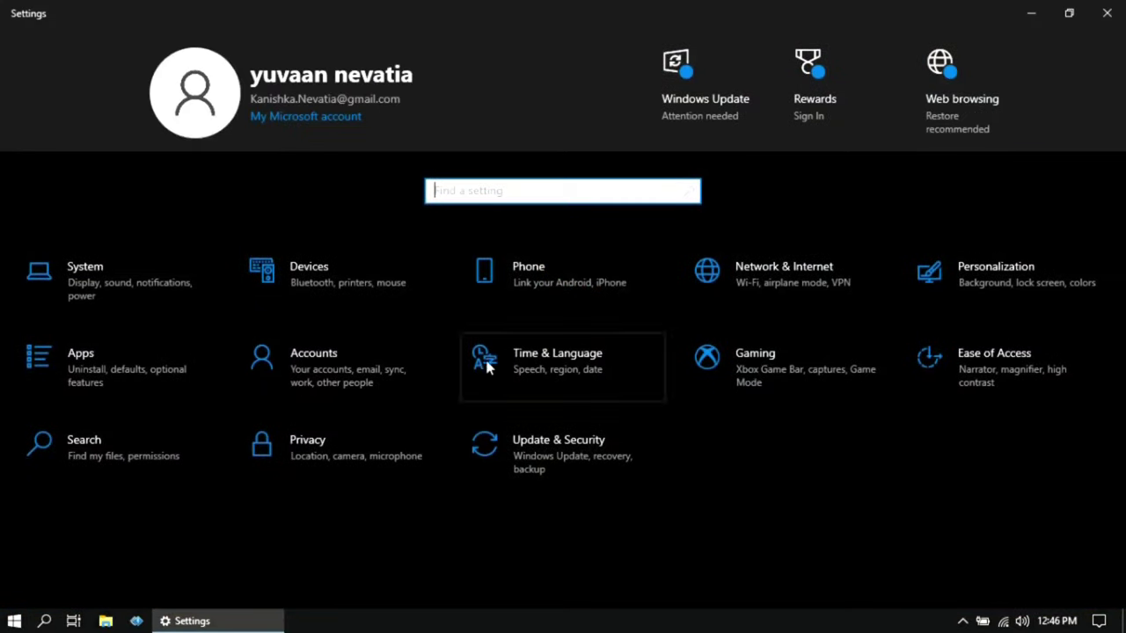
click(761, 369)
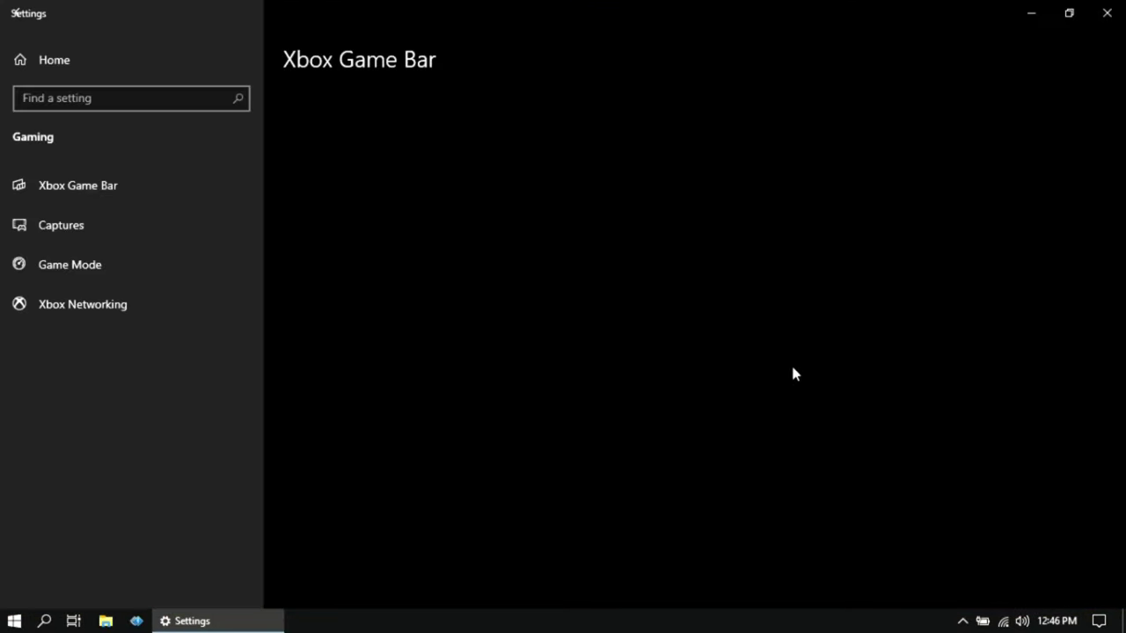
click(110, 266)
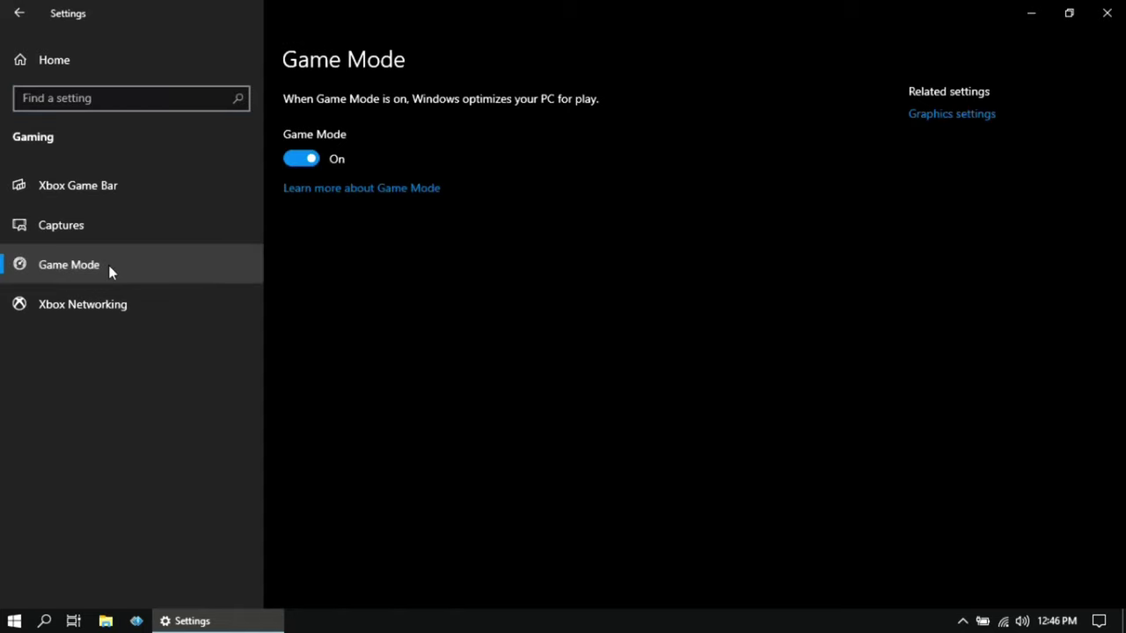
click(314, 161)
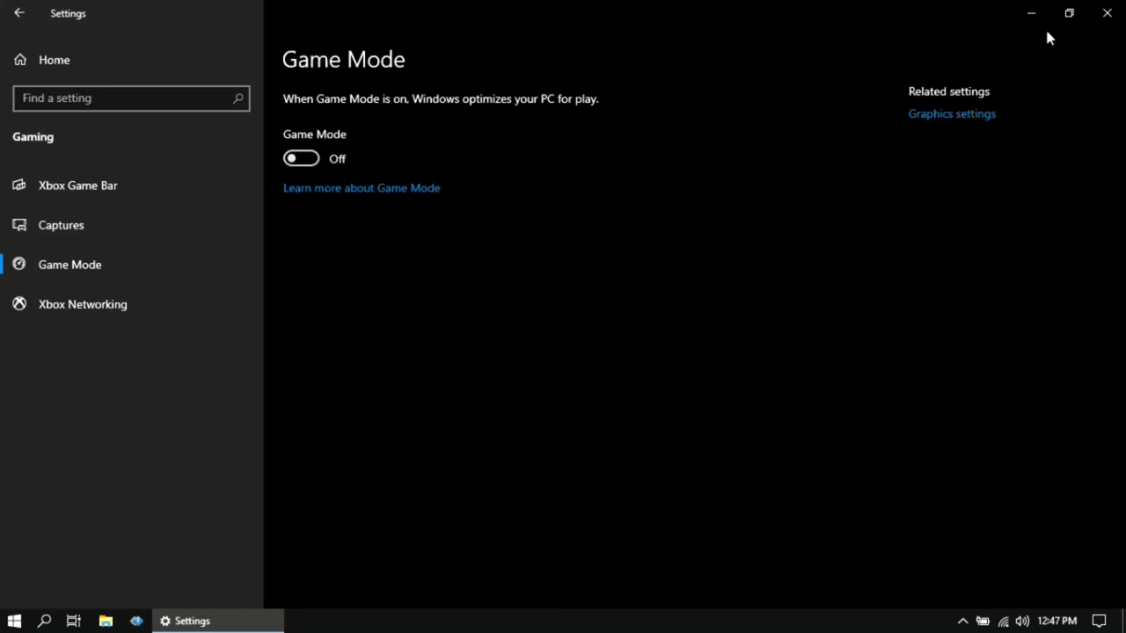
- Close Settings and launch Registry Editor by searching 'Regedit' in Start
click(1120, 13)
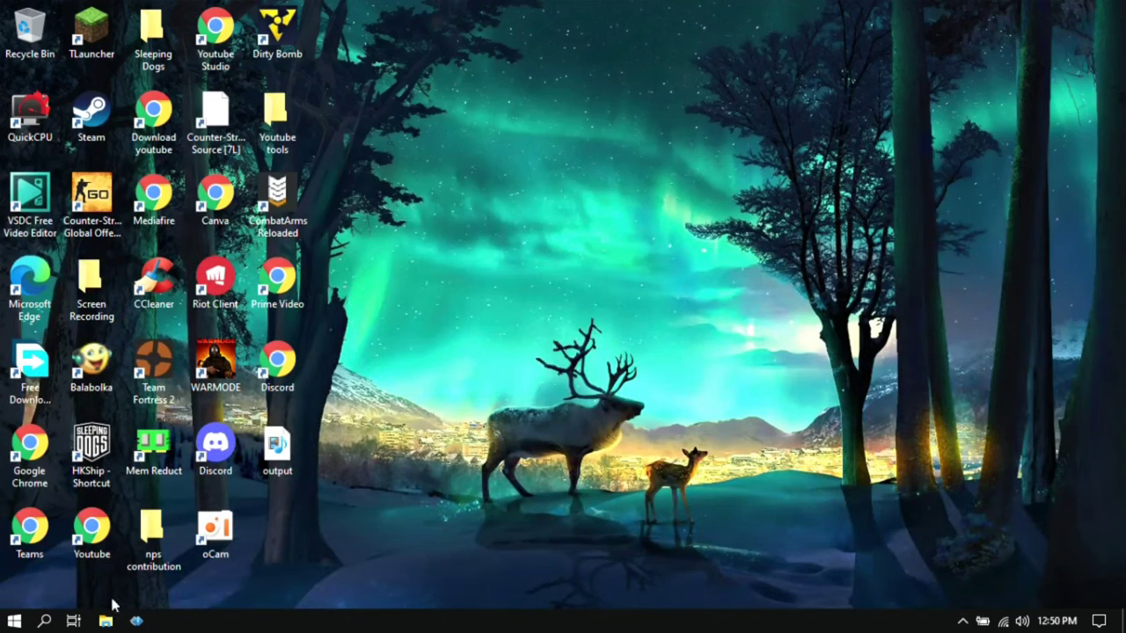
click(14, 621)
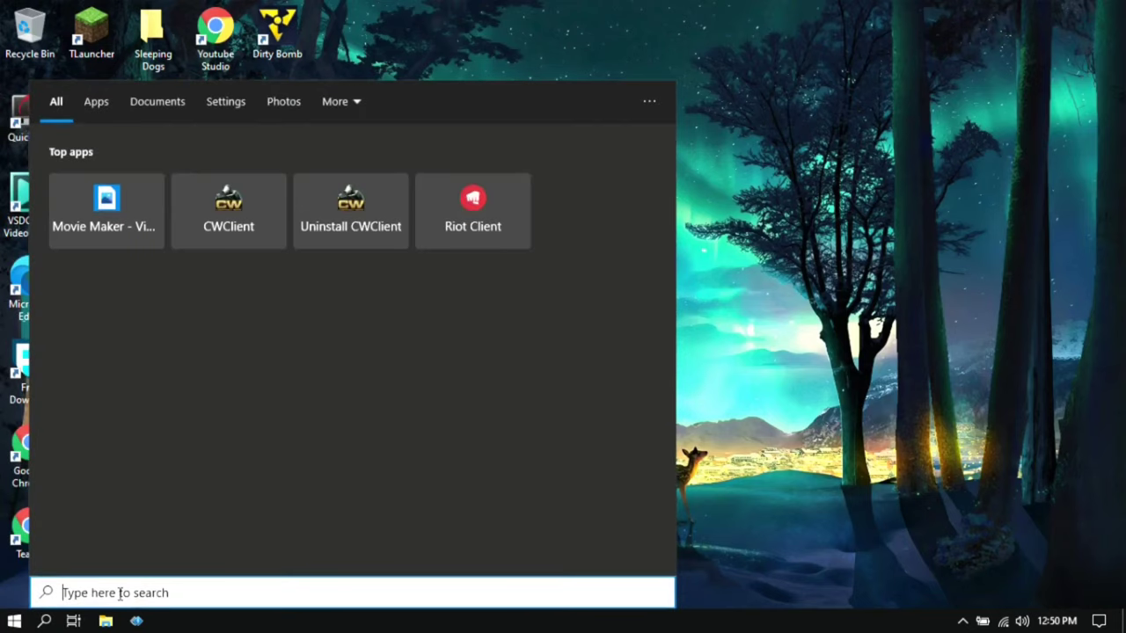
text(Regedit)
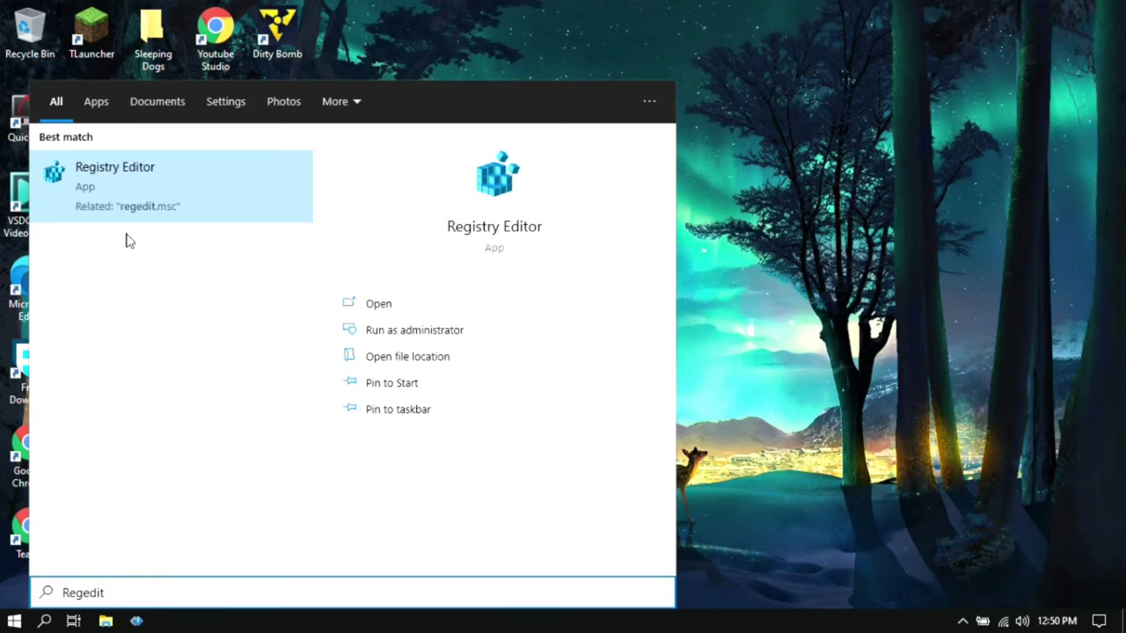
click(132, 211)
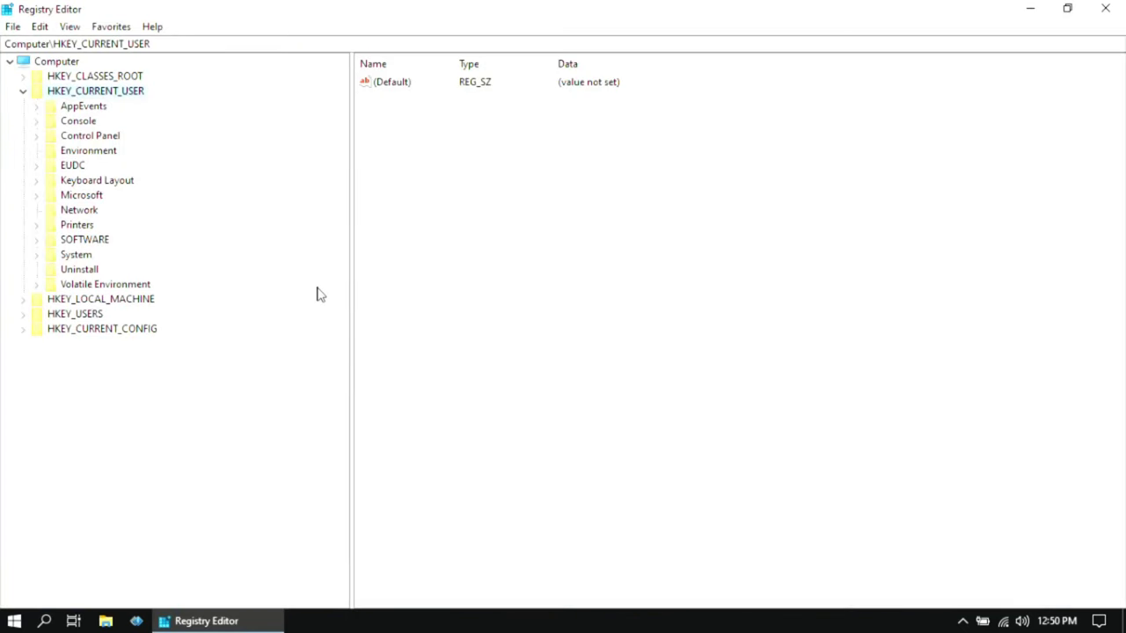
- Open Edit > Find and enter ULPS as the search term
click(41, 27)
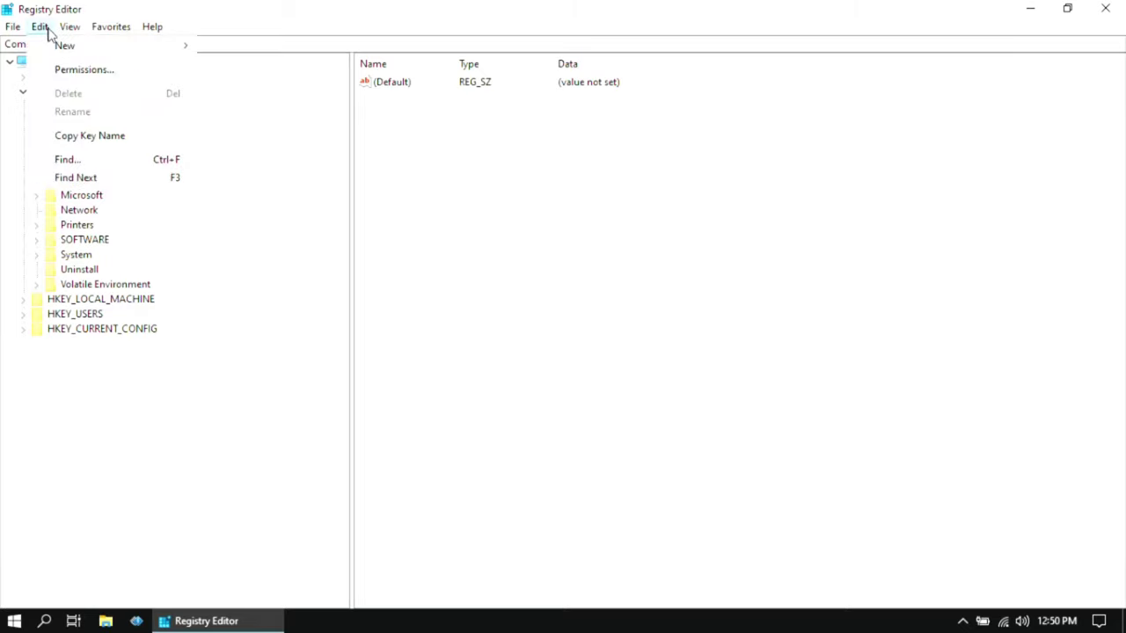
click(88, 159)
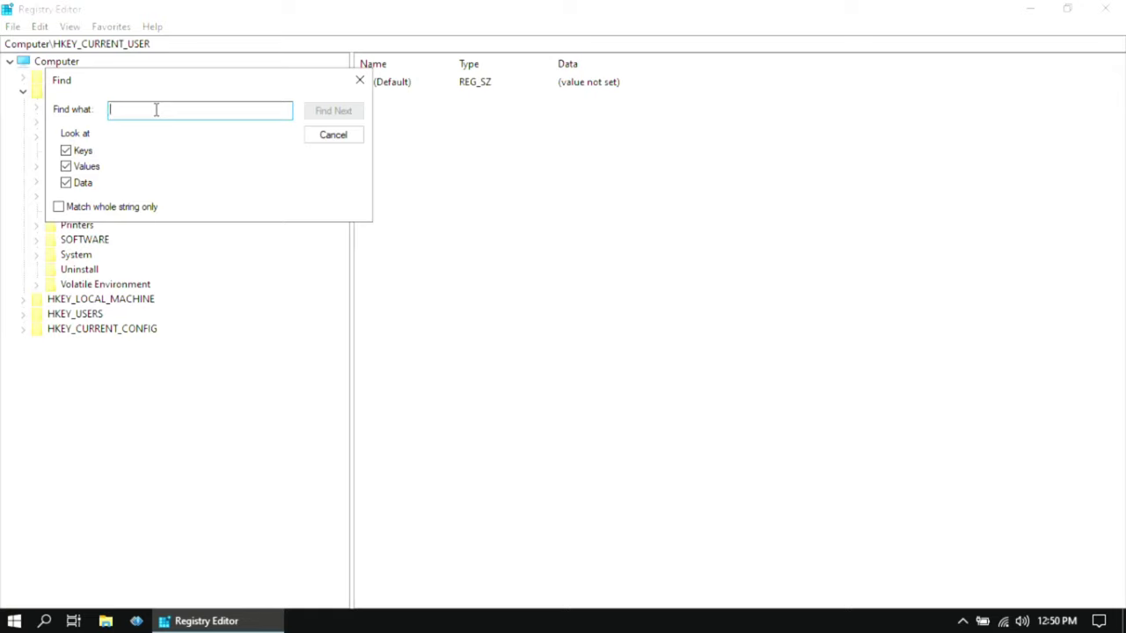
text(ULPS)
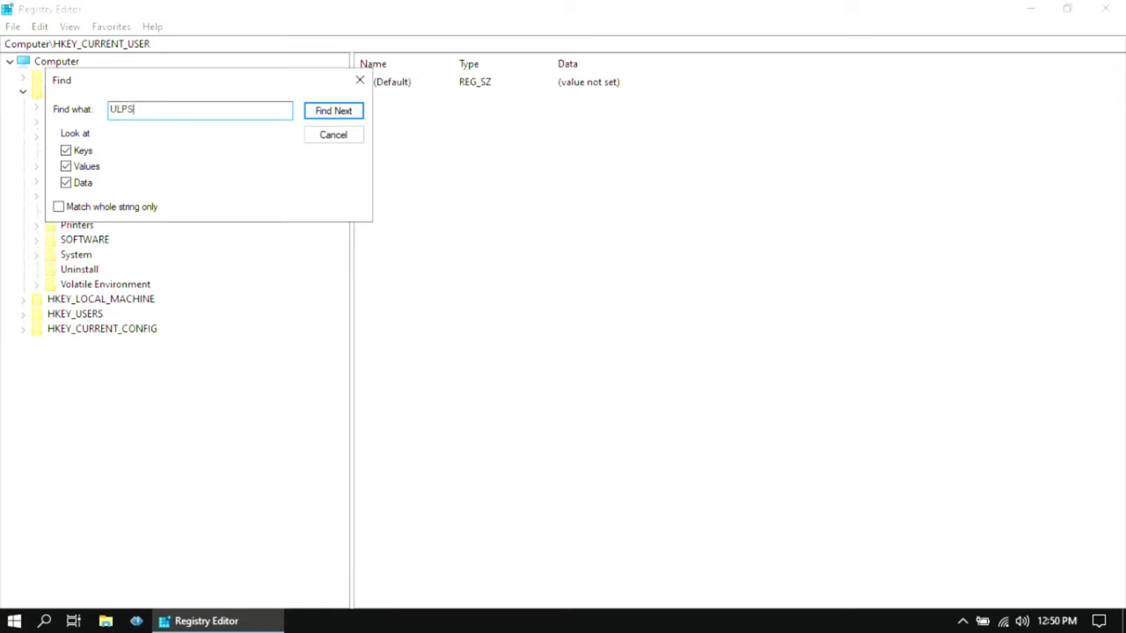
- Find the ULPS match and change EnableUlps value data from 1 to 0
click(329, 115)
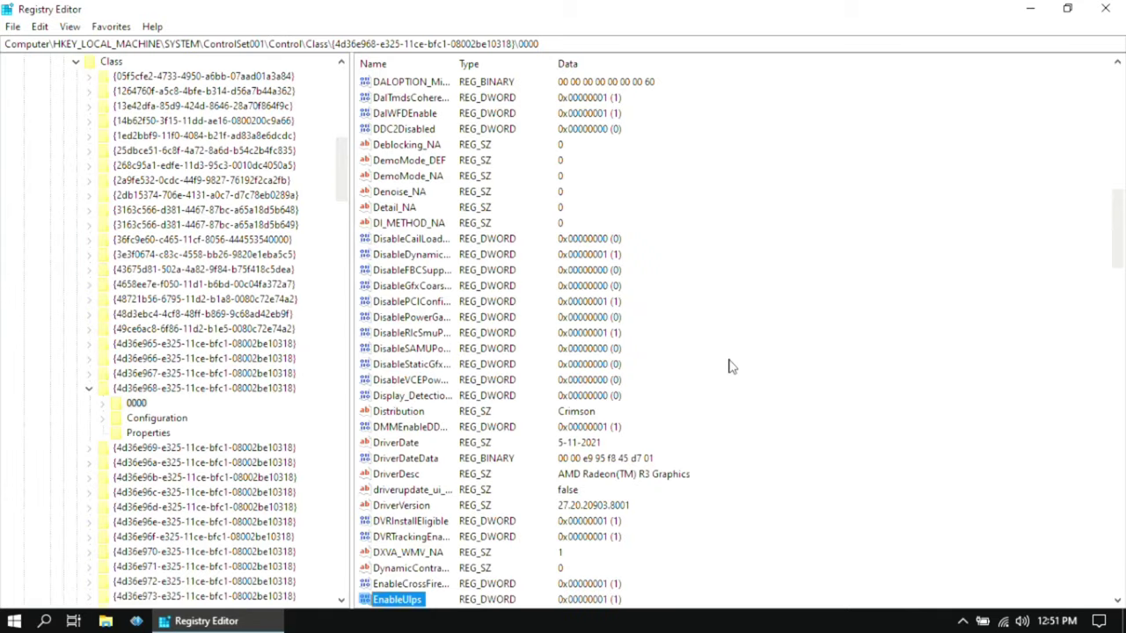
scroll(782, 266, down, 1)
scroll(782, 266, down, 1)
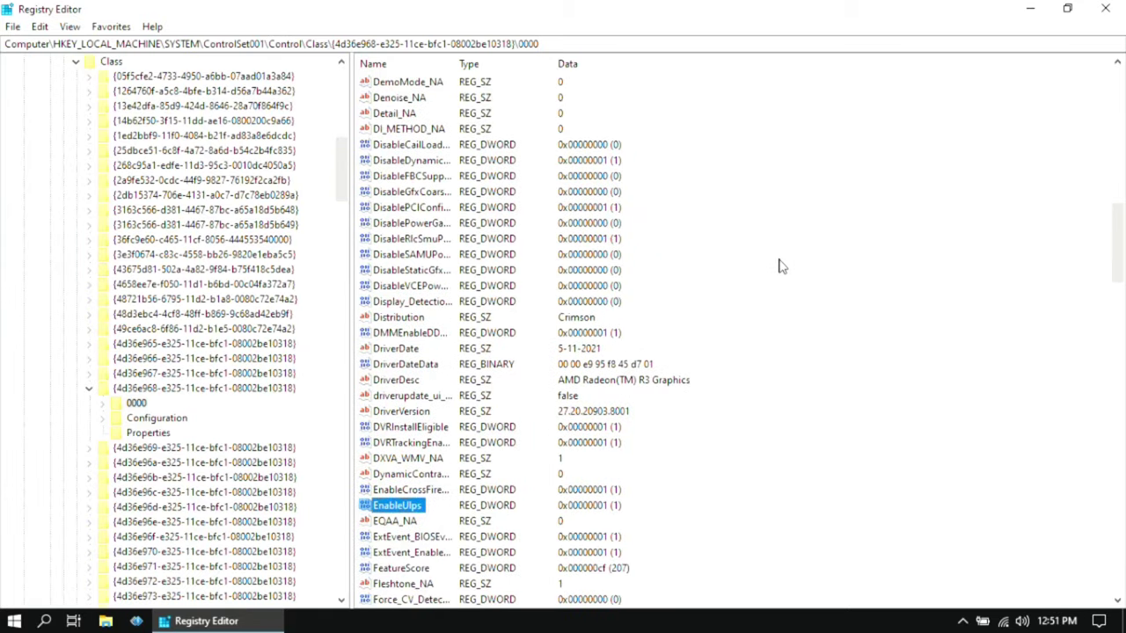
scroll(782, 266, down, 2)
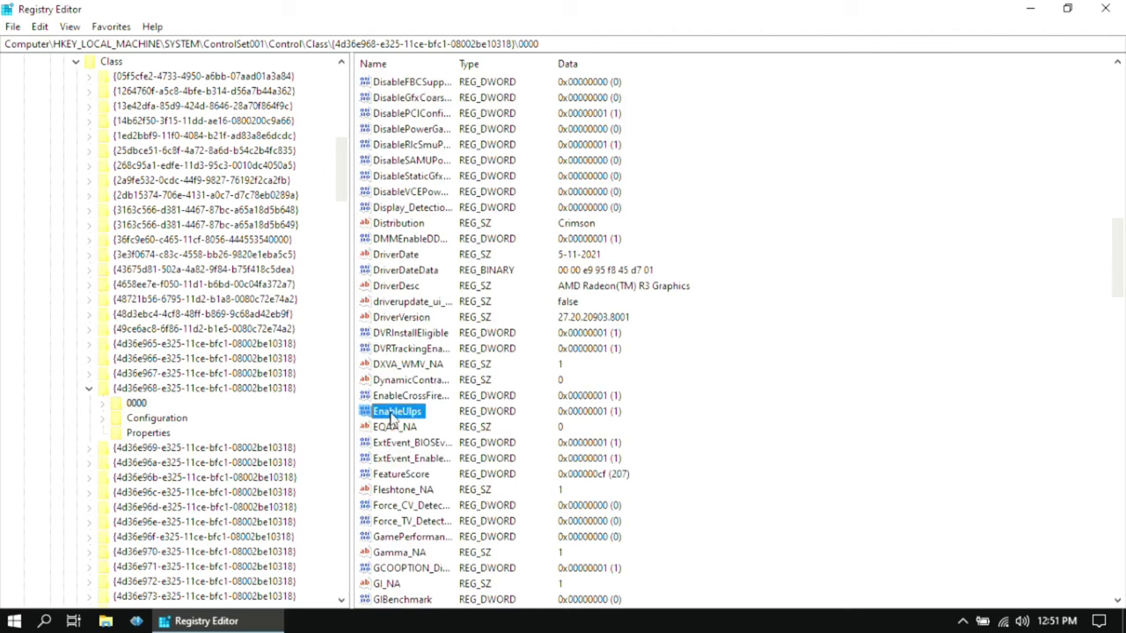
double_click(391, 415)
text(0)
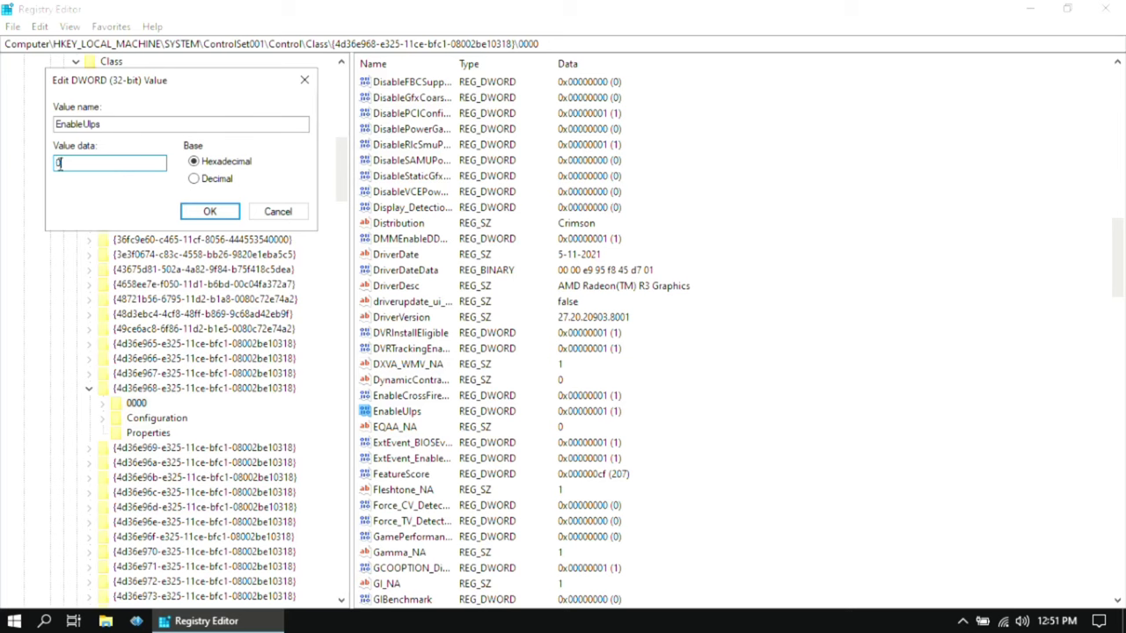
click(210, 215)
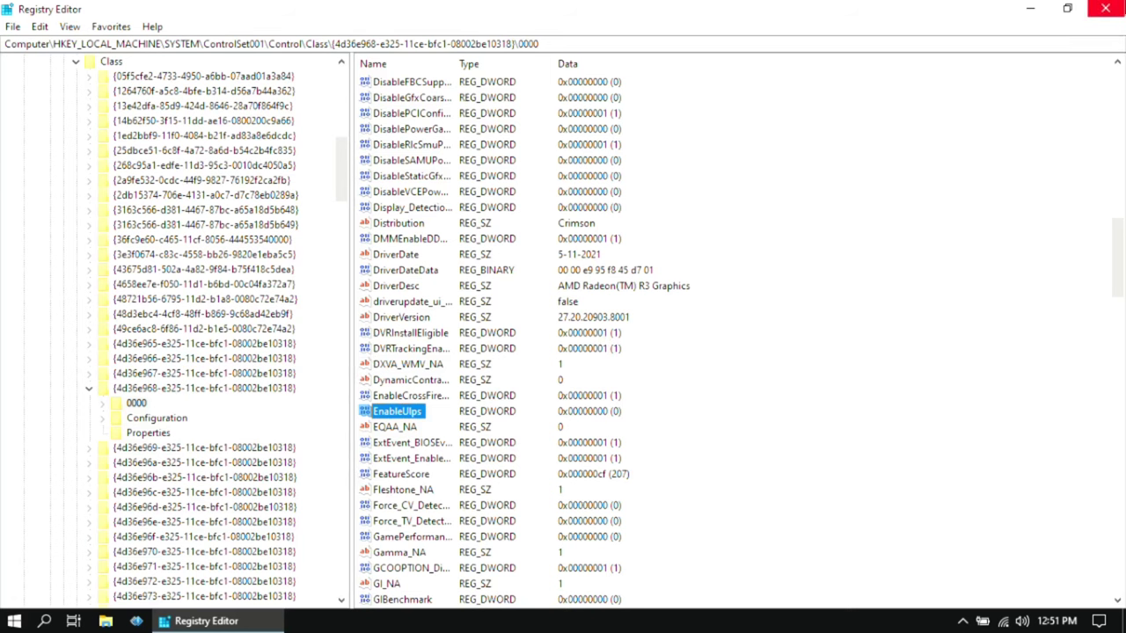
- Close Registry Editor with ULPS left disabled, then refresh the Windows desktop twice
click(1105, 8)
right_click(595, 161)
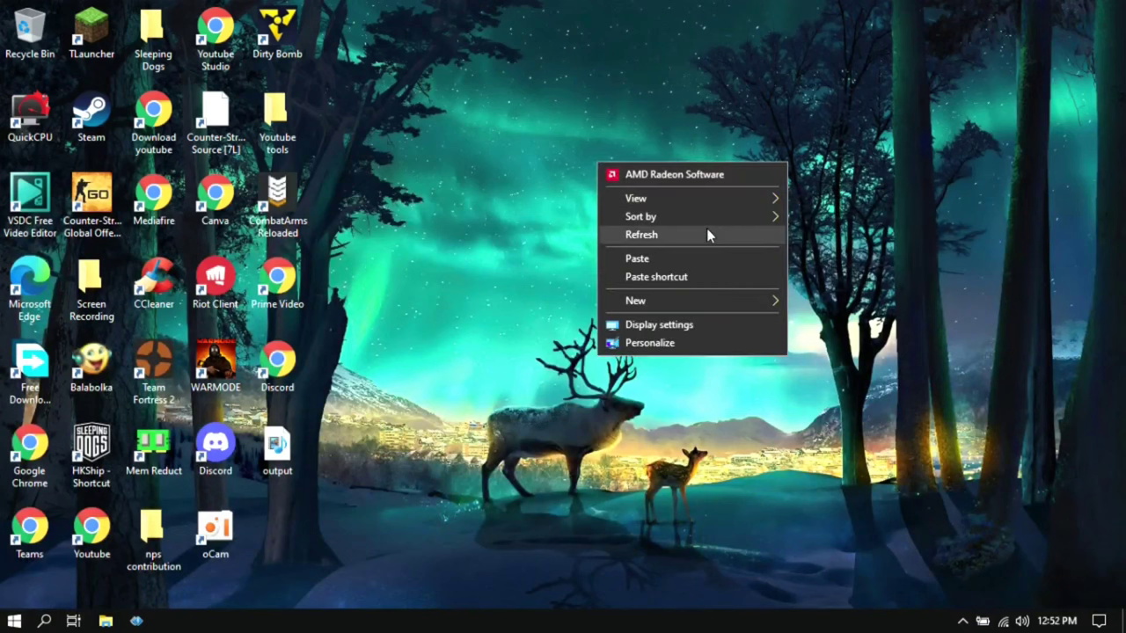
right_click(707, 228)
click(769, 308)
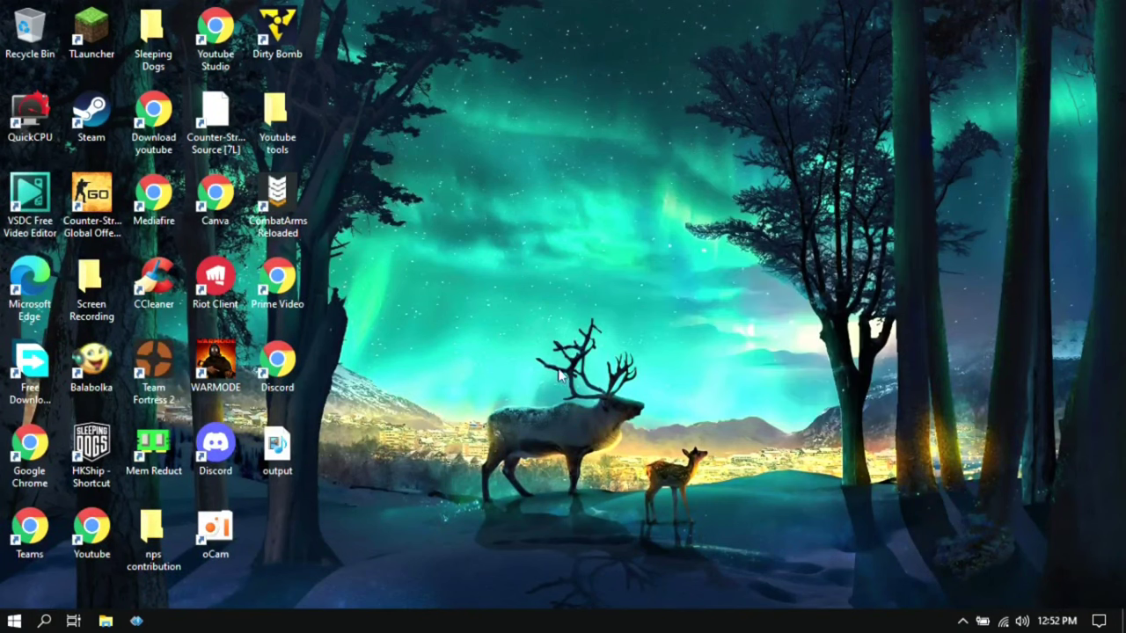
right_click(527, 264)
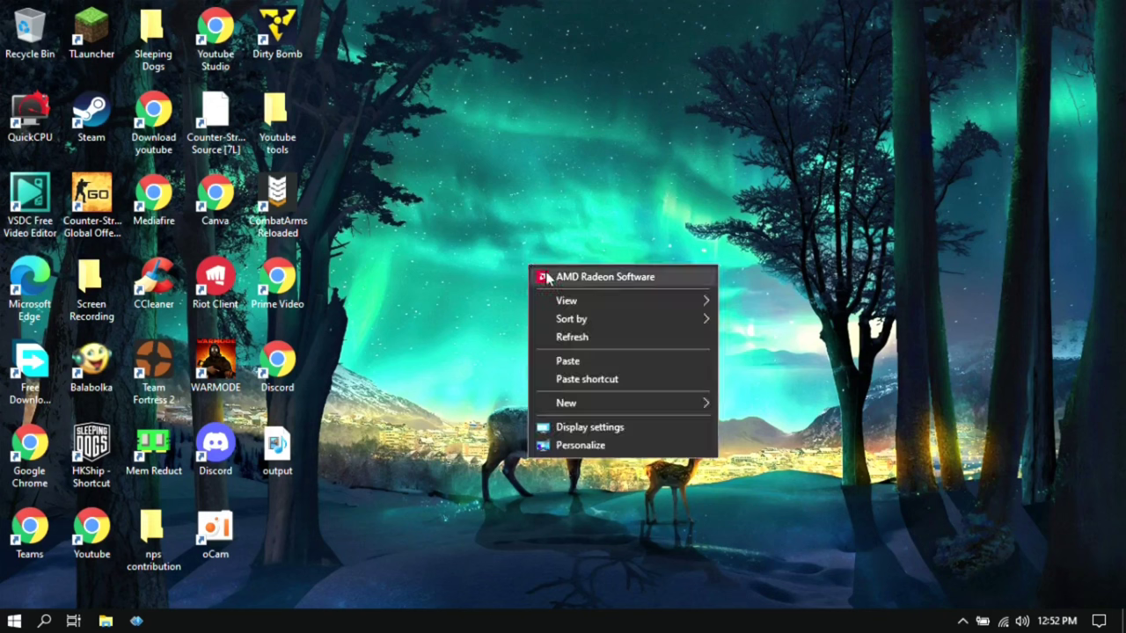
click(618, 337)
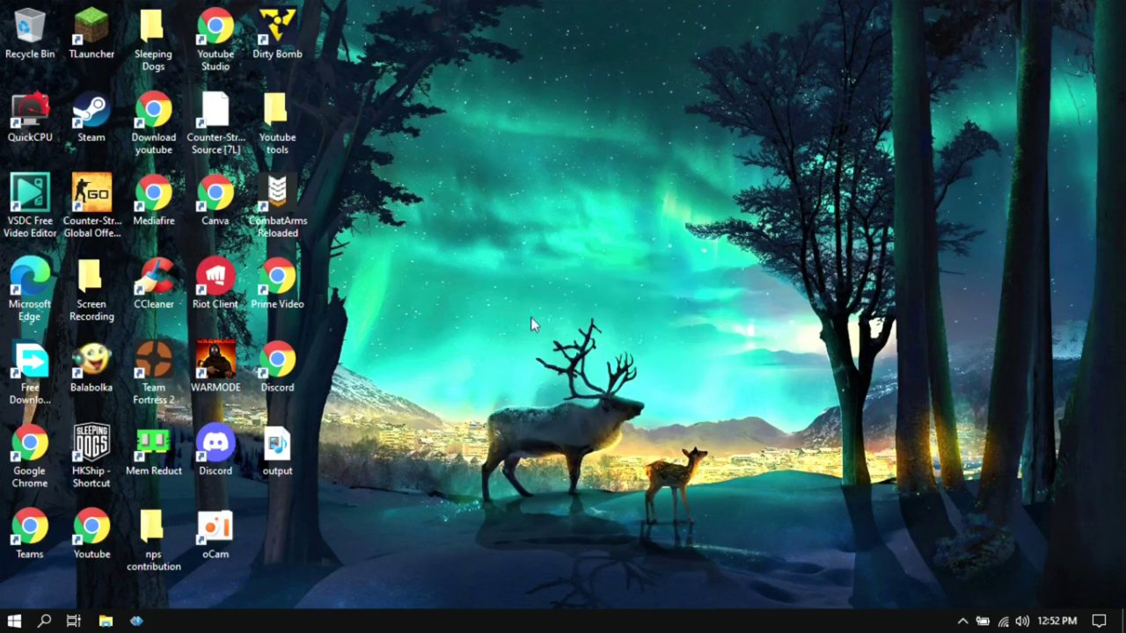